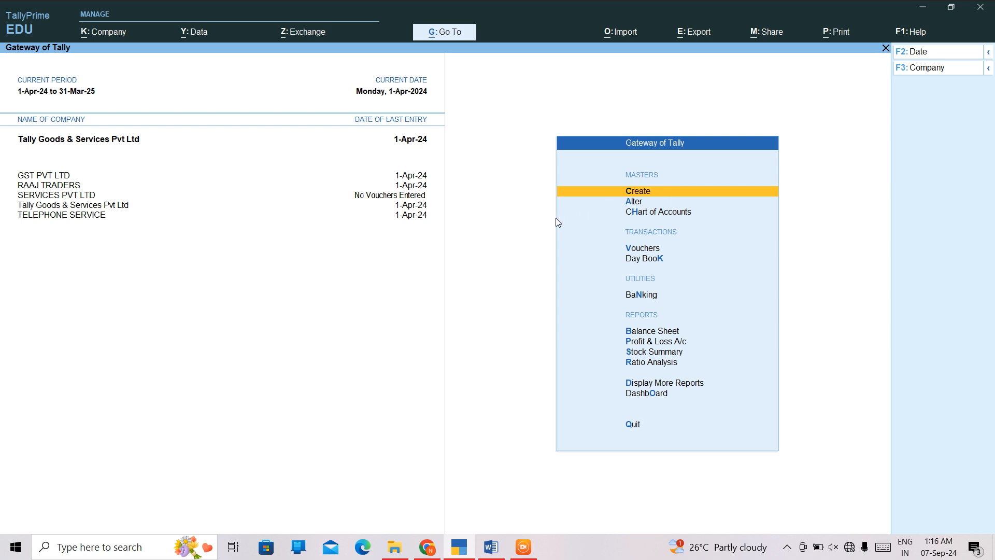
Step: Switch to the IFRA TALLY NOTES document in Word and add the bold, underlined, centred heading "Validity of e-way bill"
{"action": "left_click", "coordinate": [488, 555]}
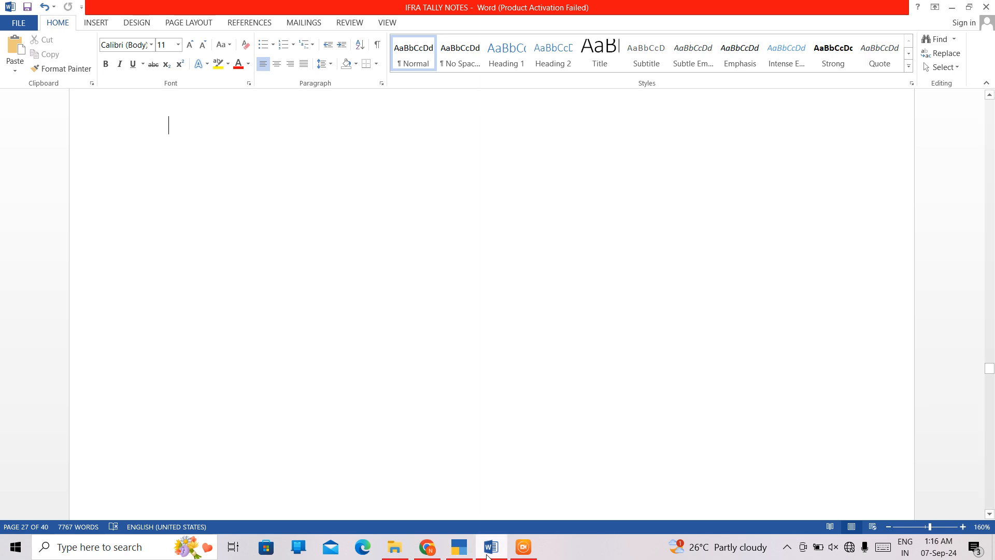
{"action": "key", "text": "ctrl+b"}
{"action": "key", "text": "ctrl+e"}
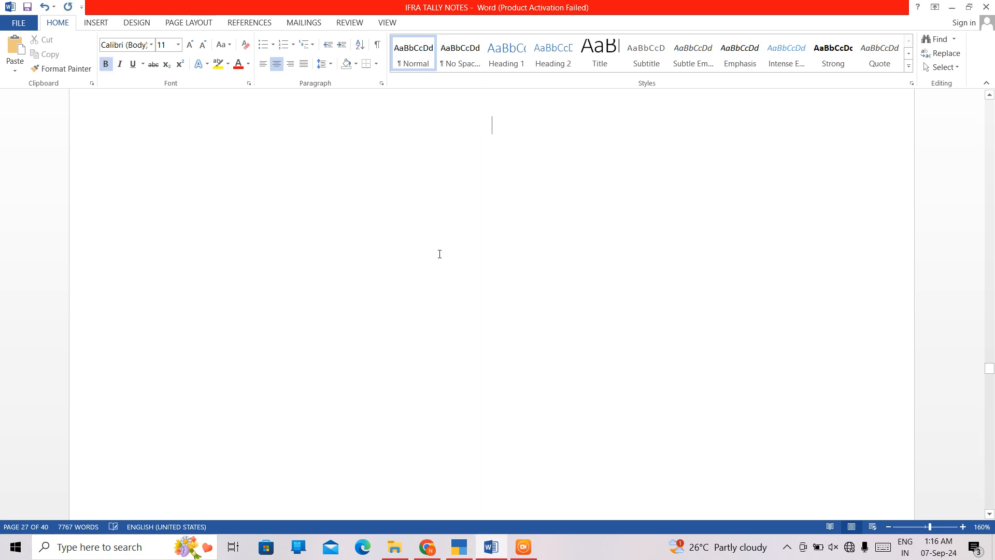
{"action": "key", "text": "ctrl+u"}
{"action": "key", "text": "ctrl+s"}
{"action": "type", "text": "validi"}
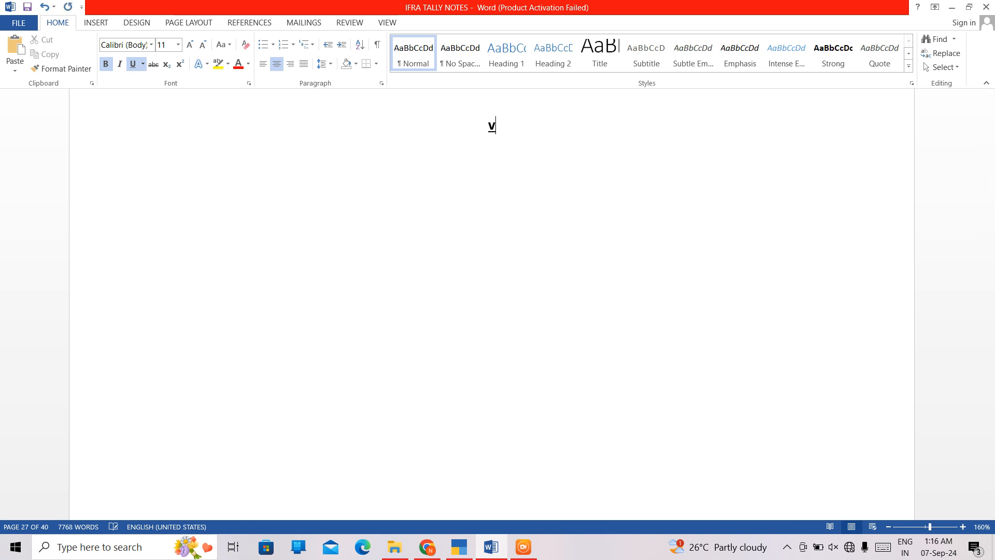
{"action": "type", "text": "ty"}
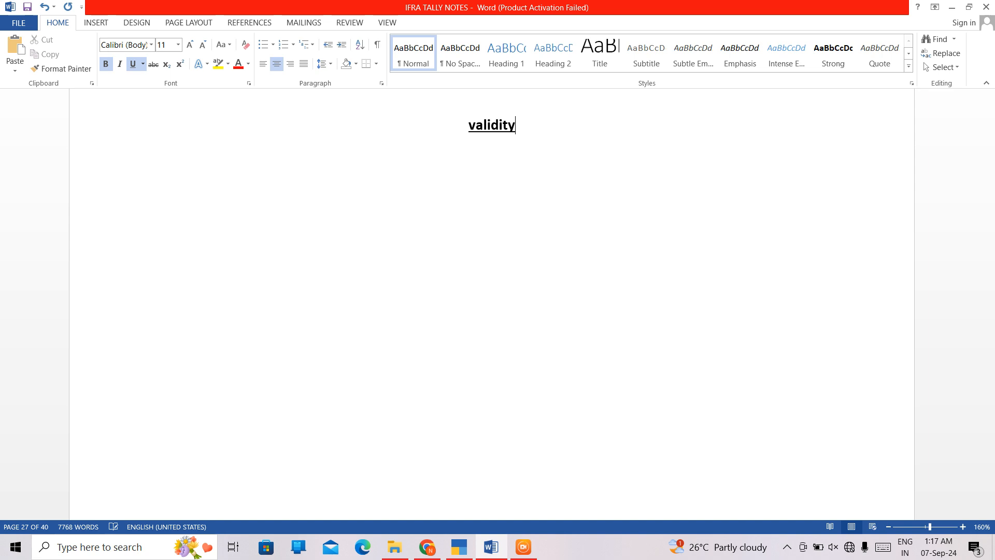
{"action": "type", "text": " of e"}
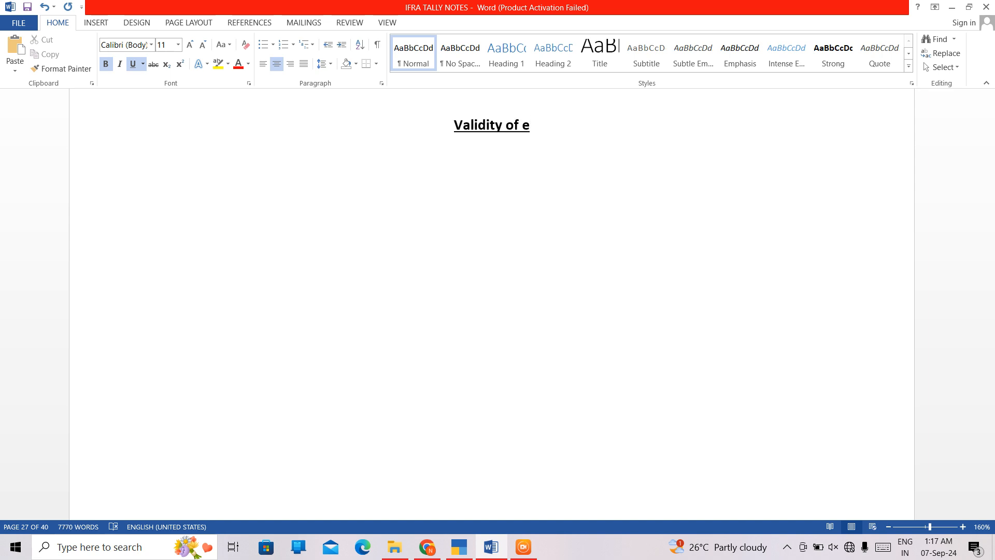
{"action": "type", "text": "-way"}
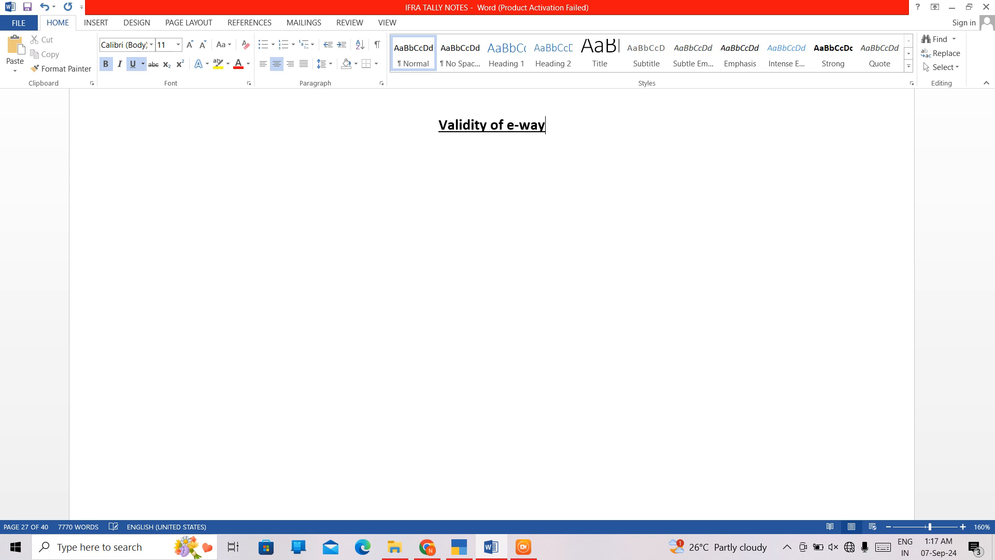
{"action": "type", "text": " bill"}
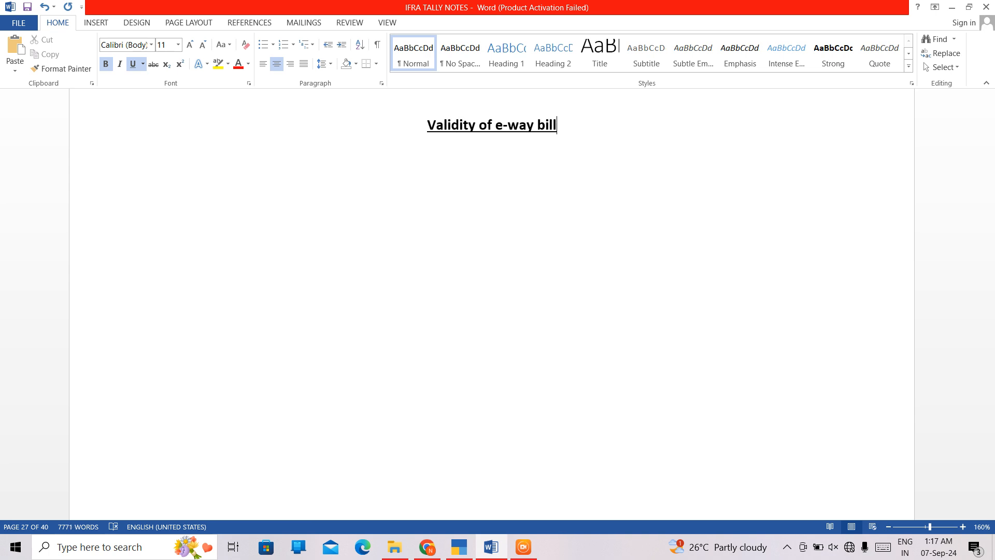
Step: Write the left-aligned sentence "It is based on the conveyance & distance covered by a transport" below the heading
{"action": "left_click", "coordinate": [168, 156]}
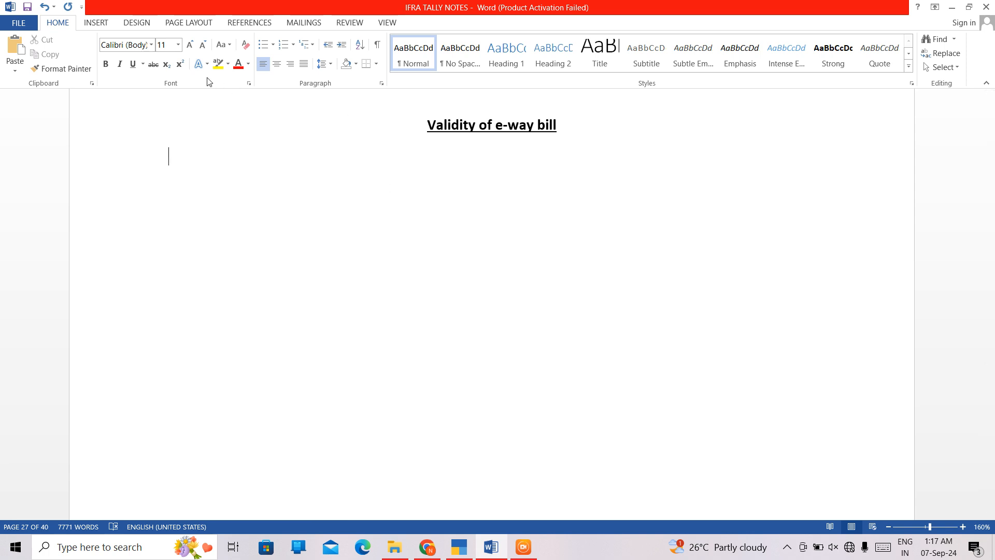
{"action": "type", "text": "it"}
{"action": "type", "text": " i"}
{"action": "type", "text": "s "}
{"action": "type", "text": "based on"}
{"action": "type", "text": " th"}
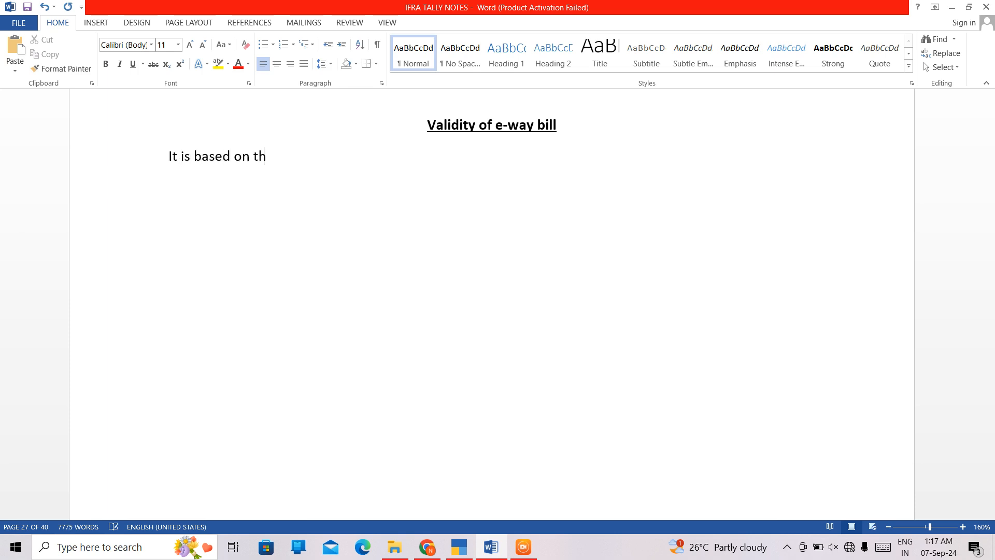
{"action": "type", "text": "e conveyance & di"}
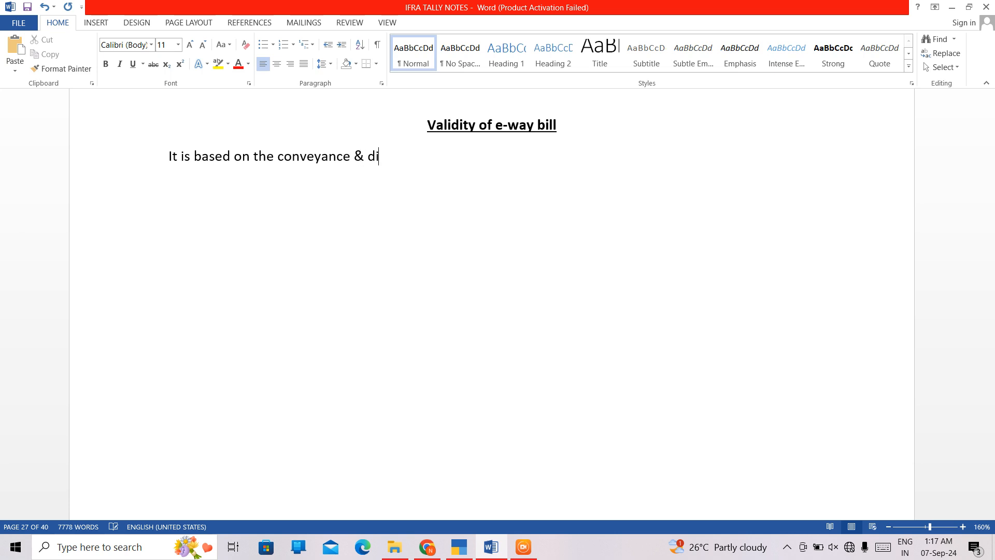
{"action": "type", "text": "stance covered by "}
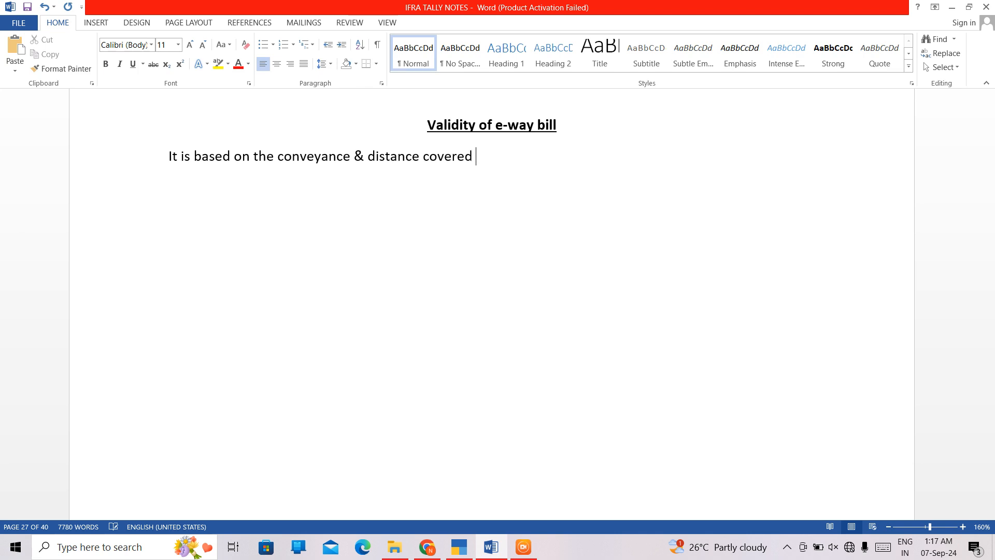
{"action": "type", "text": "a transport"}
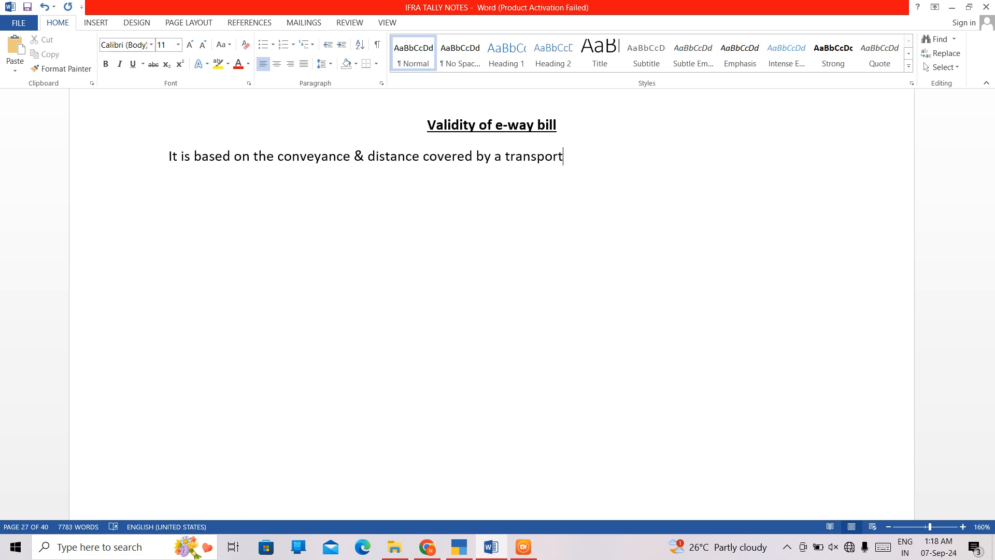
Step: Insert a table with three columns and six rows on a new line below the sentence
{"action": "key", "text": "Return"}
{"action": "left_click", "coordinate": [98, 25]}
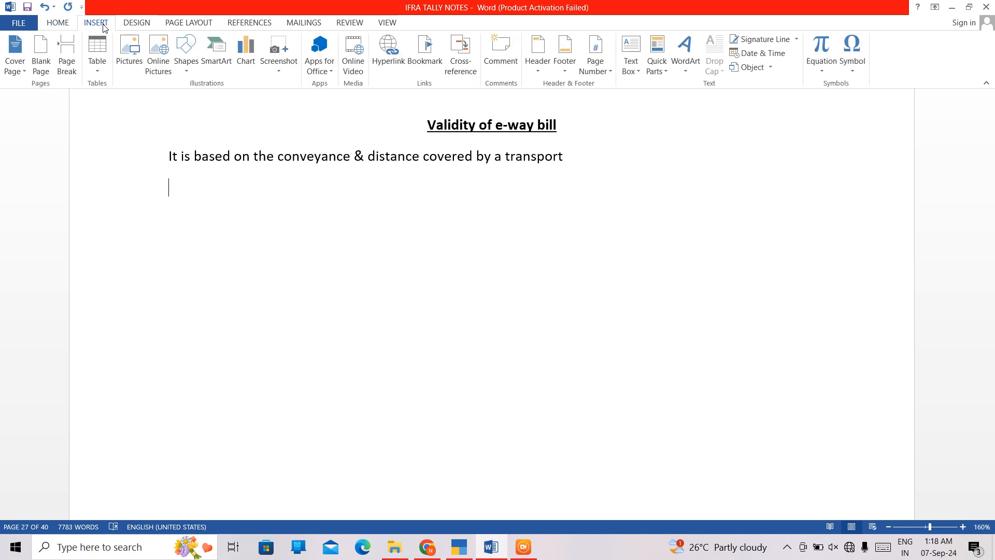
{"action": "left_click", "coordinate": [91, 57]}
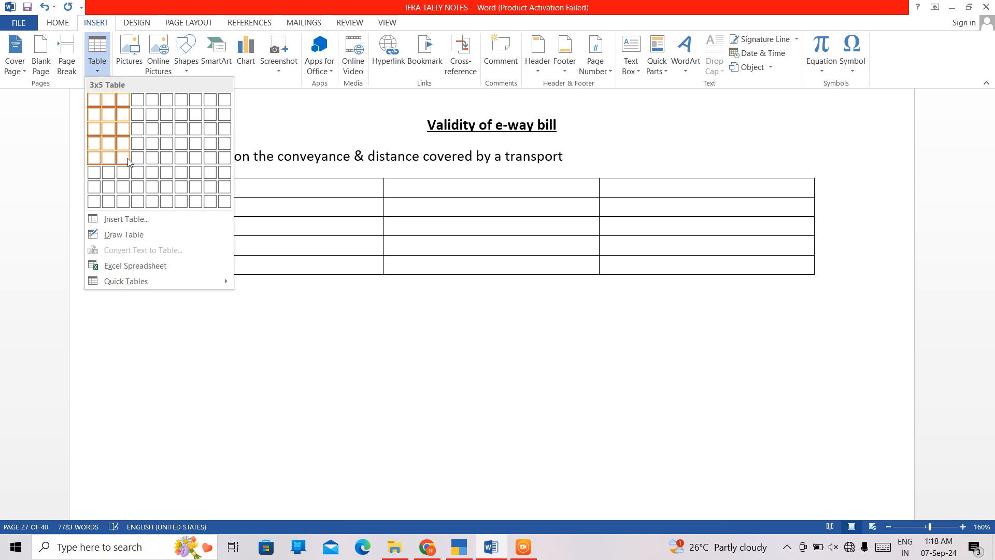
{"action": "key", "text": "Escape"}
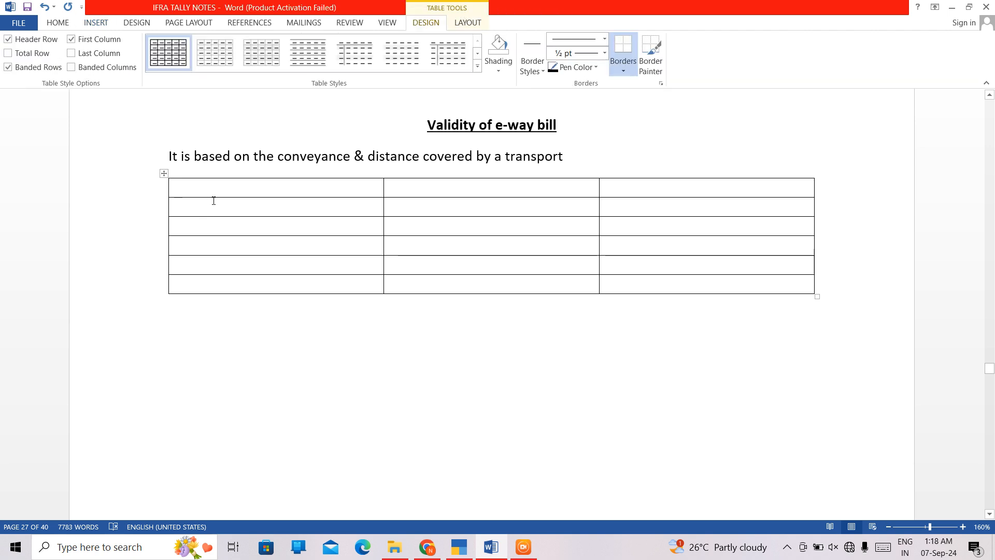
Step: Fill the table's header row with TYPE OF CONVEYANCE, DISTANCE COVERED and VALIDITY PERIOD
{"action": "type", "text": "ty"}
{"action": "key", "text": "BackSpace"}
{"action": "key", "text": "BackSpace"}
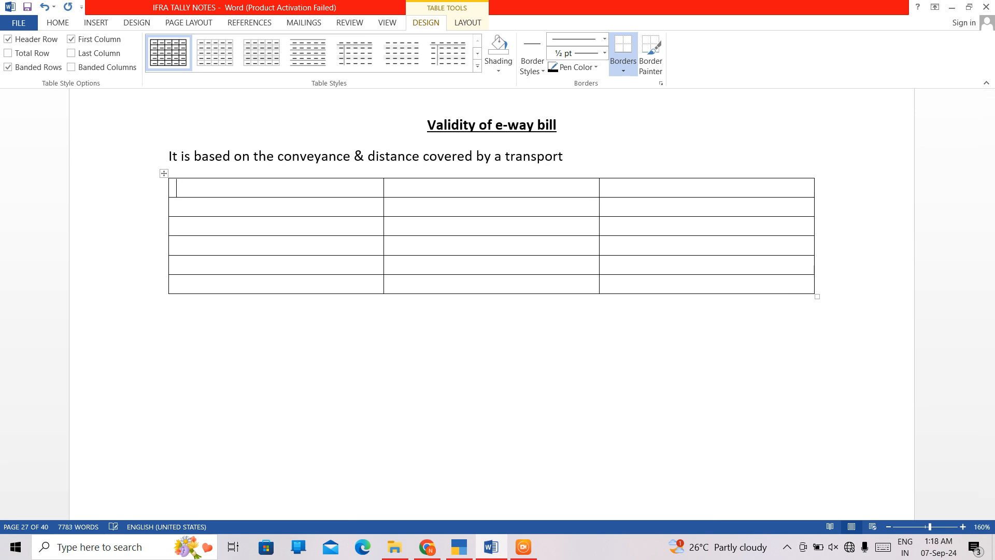
{"action": "type", "text": "TYPE OF CONVEYANCE"}
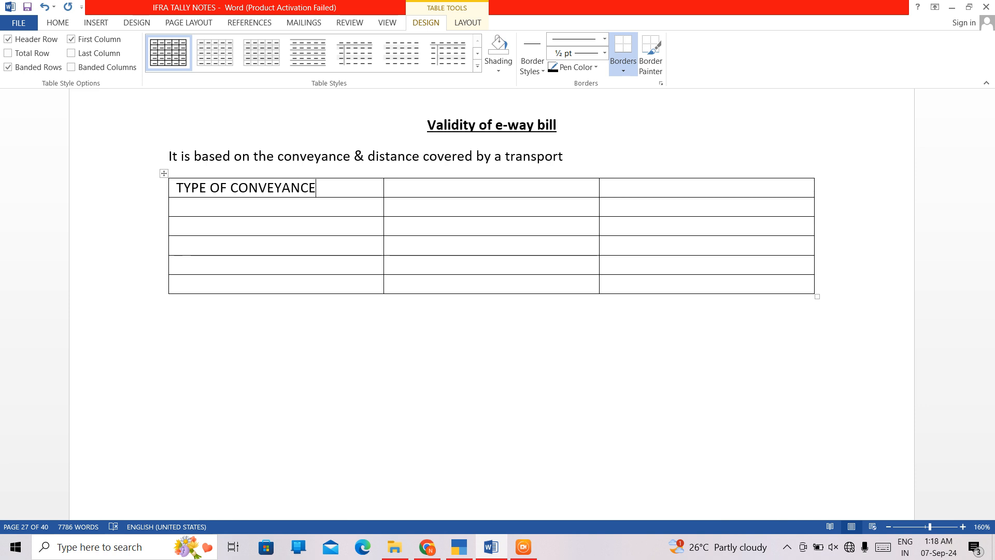
{"action": "key", "text": "Tab"}
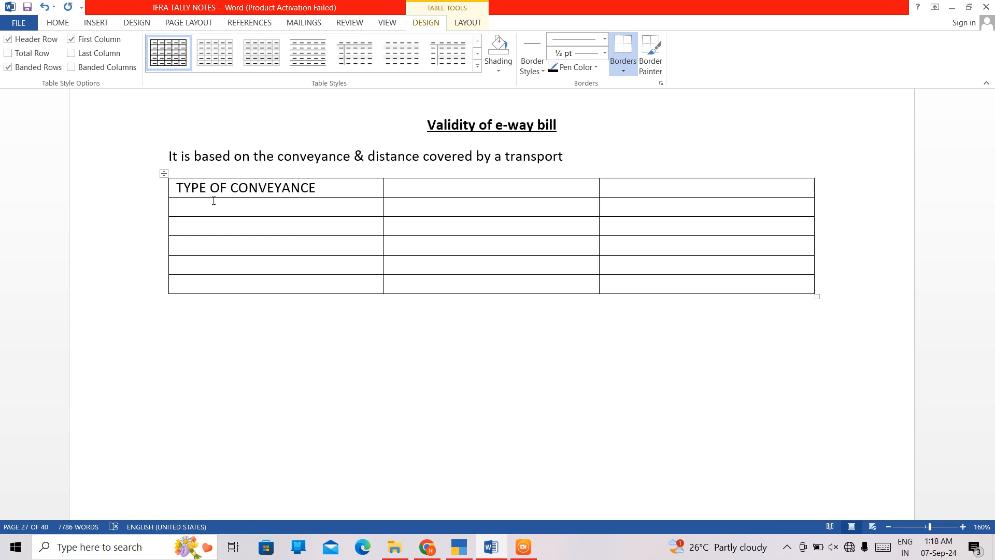
{"action": "type", "text": "S"}
{"action": "key", "text": "BackSpace"}
{"action": "type", "text": "DS"}
{"action": "key", "text": "BackSpace"}
{"action": "type", "text": "ISTANCE COVERED"}
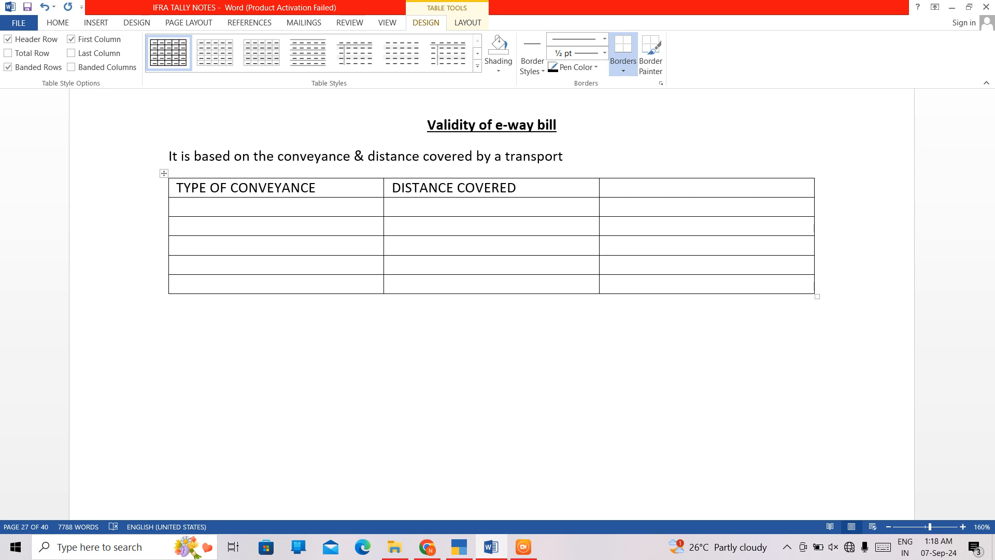
{"action": "key", "text": "Tab"}
{"action": "type", "text": "VALIDITY"}
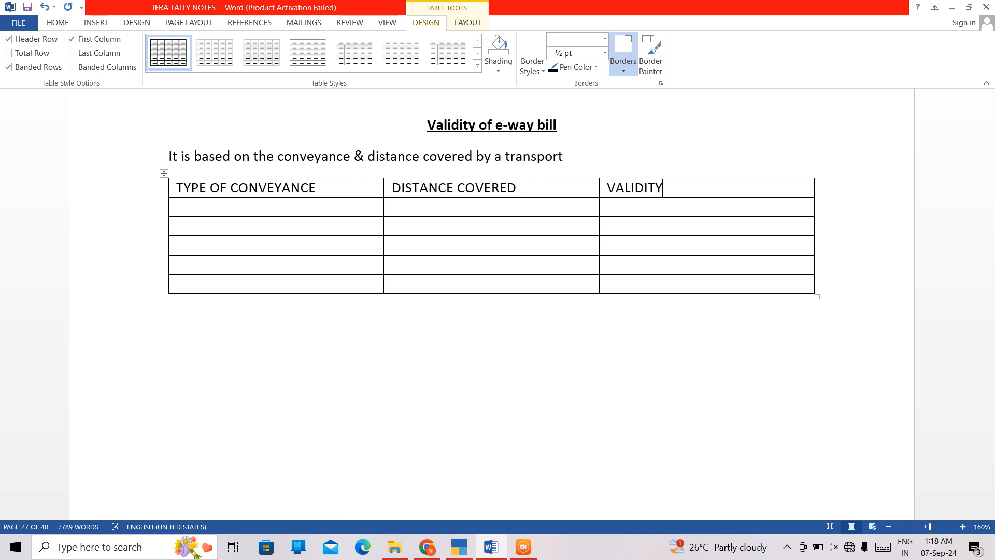
{"action": "type", "text": " PERIOD"}
Step: Fill the first row below the headers with ROAD, UPTO 100KM and 1 DAY
{"action": "left_click", "coordinate": [213, 201]}
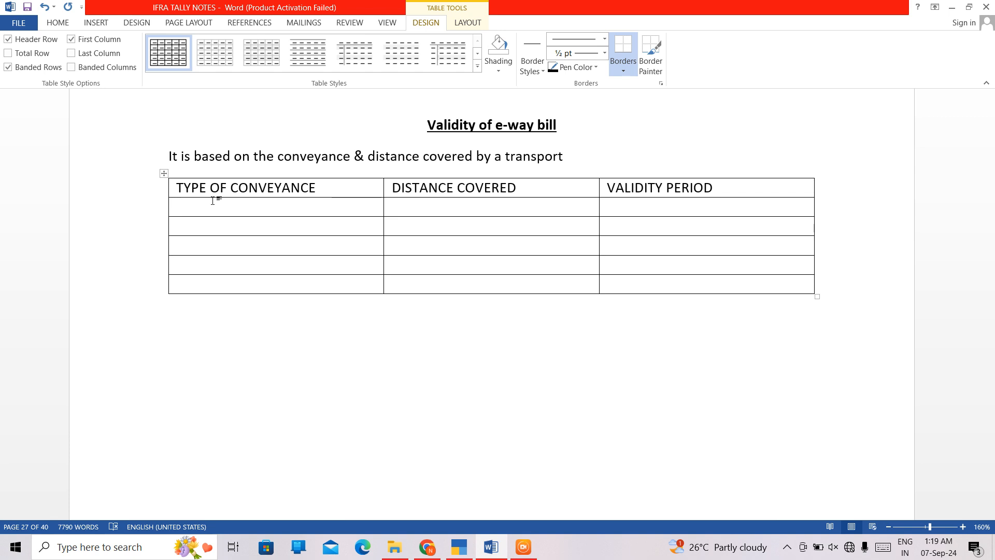
{"action": "type", "text": "ROAD"}
{"action": "type", "text": "UPTO"}
{"action": "type", "text": " 100"}
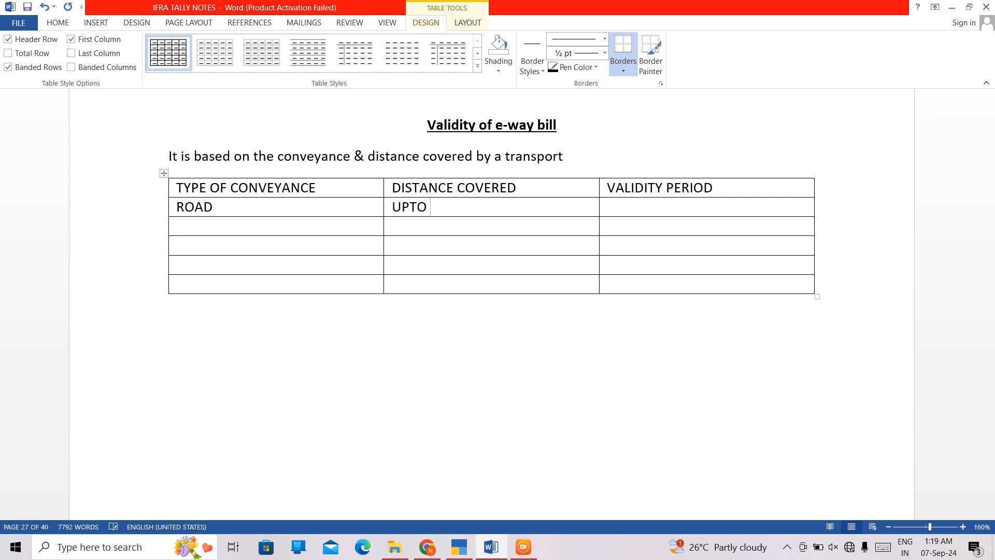
{"action": "type", "text": "KM"}
{"action": "key", "text": "Tab"}
{"action": "type", "text": "1 DAY"}
{"action": "key", "text": "Tab"}
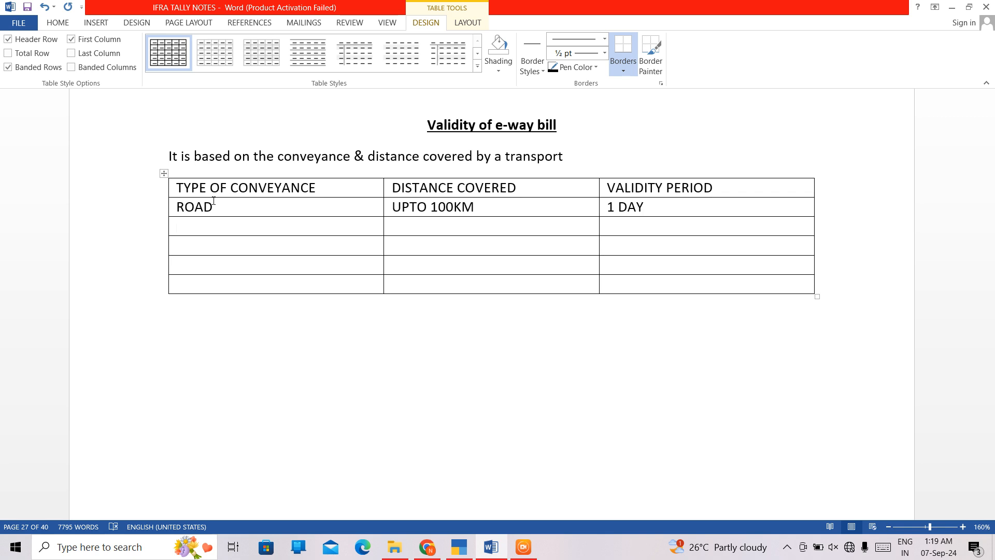
Step: Fill the second row below the headers with ROAD, 100KM TO 300KM and 3 DAYS
{"action": "type", "text": "ROAD"}
{"action": "key", "text": "Tab"}
{"action": "type", "text": "100"}
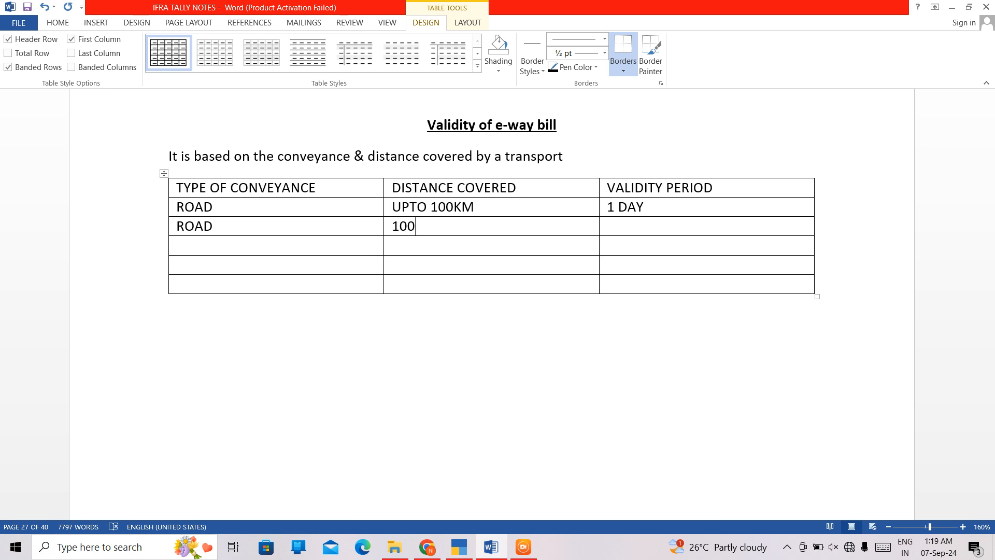
{"action": "type", "text": "KM TO 300"}
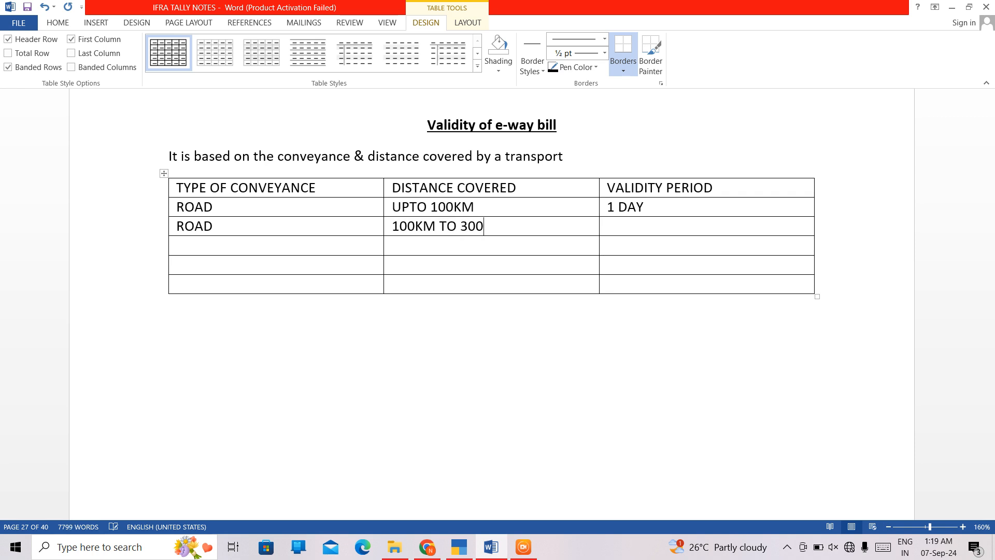
{"action": "type", "text": "KM"}
{"action": "type", "text": "3 DAYS"}
{"action": "key", "text": "Tab"}
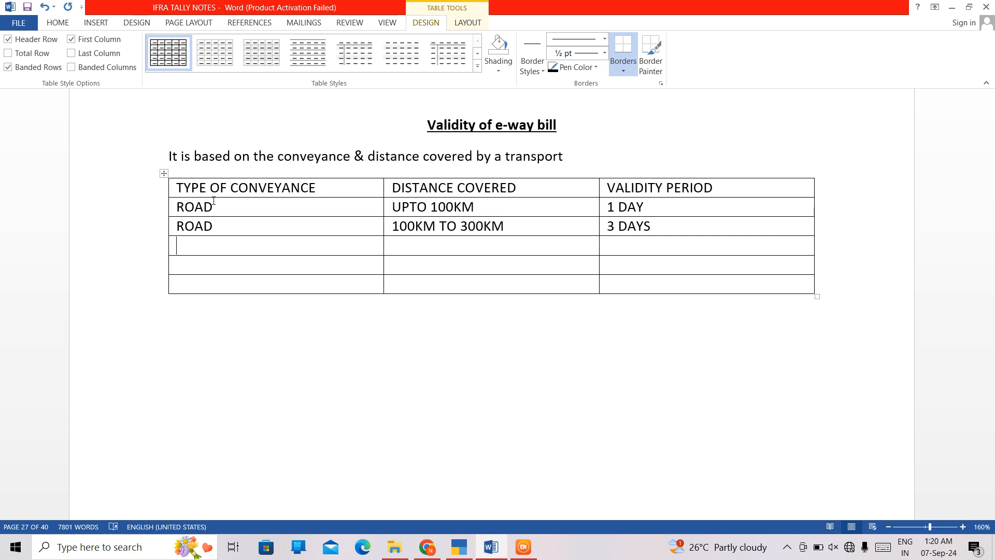
Step: Fill the third row below the headers with ROAD, 300KM TO 500KM and 5 DAYS
{"action": "type", "text": "ROAD3"}
{"action": "key", "text": "BackSpace"}
{"action": "key", "text": "Tab"}
{"action": "type", "text": "300K T"}
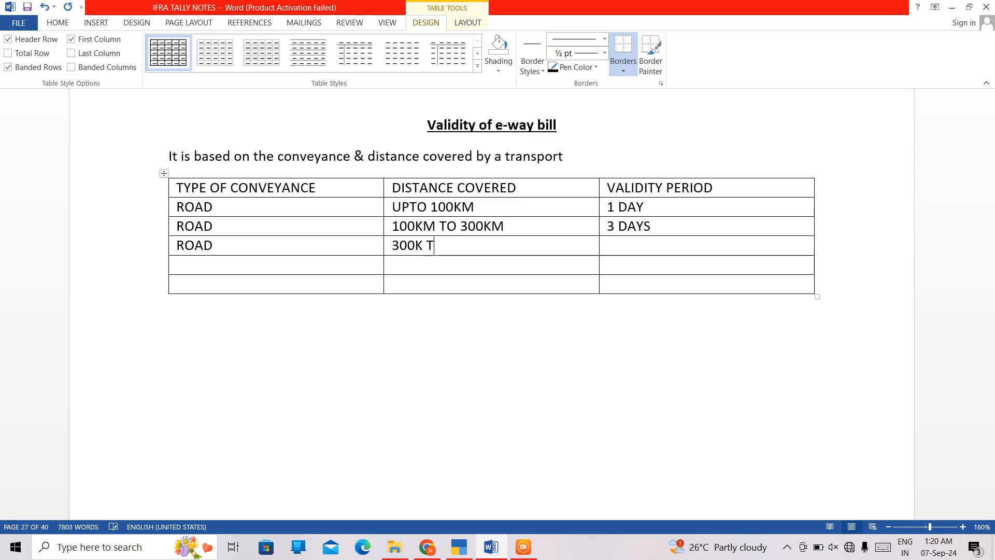
{"action": "type", "text": "O 500"}
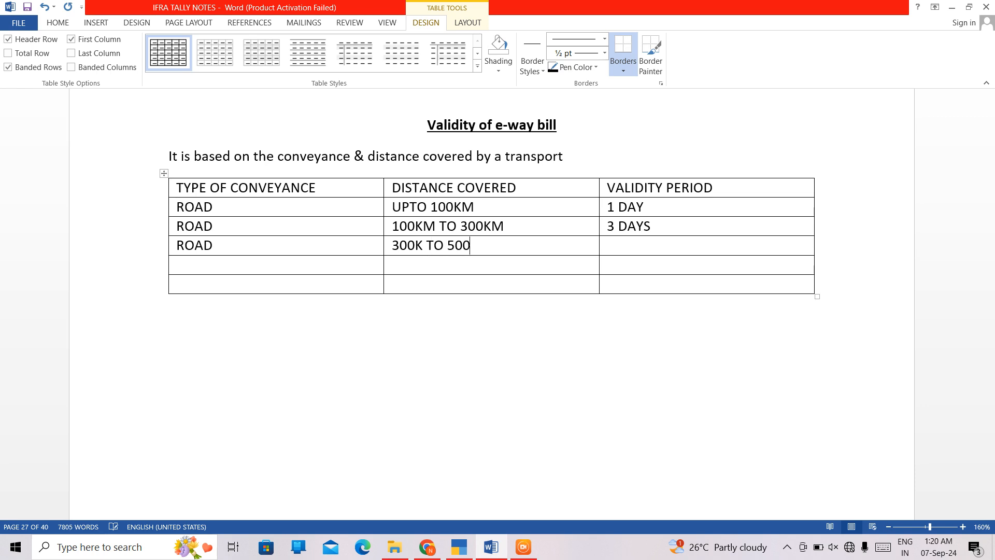
{"action": "type", "text": "KM"}
{"action": "key", "text": "Left"}
{"action": "key", "text": "Left"}
{"action": "key", "text": "Left"}
{"action": "key", "text": "Left"}
{"action": "key", "text": "Left"}
{"action": "key", "text": "Left"}
{"action": "key", "text": "Left"}
{"action": "key", "text": "Left"}
{"action": "key", "text": "Left"}
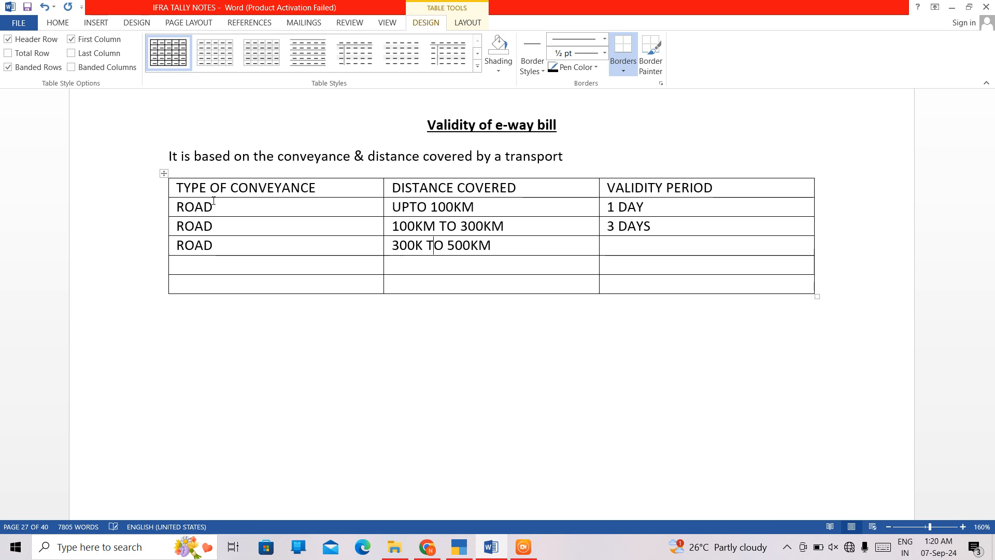
{"action": "key", "text": "Left"}
{"action": "type", "text": "M"}
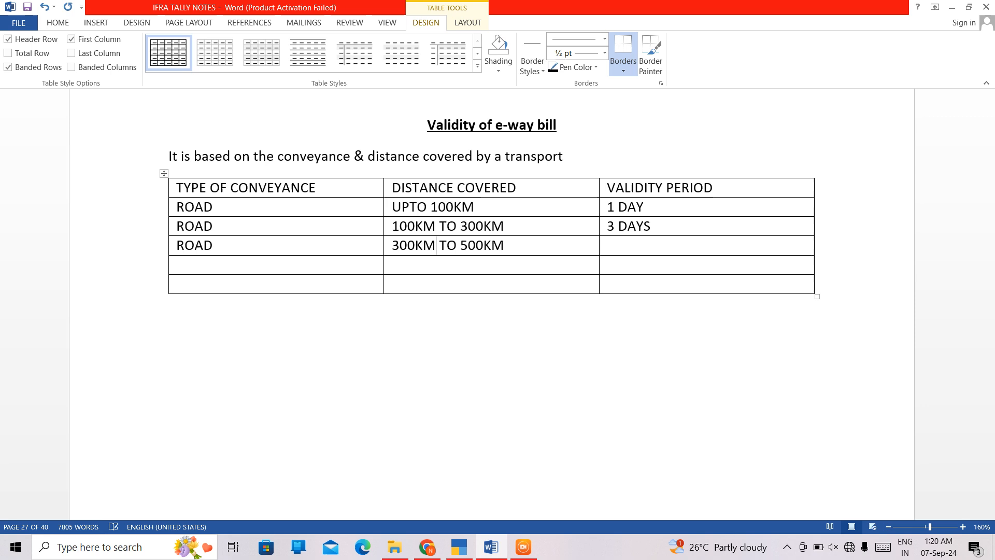
{"action": "key", "text": "Tab"}
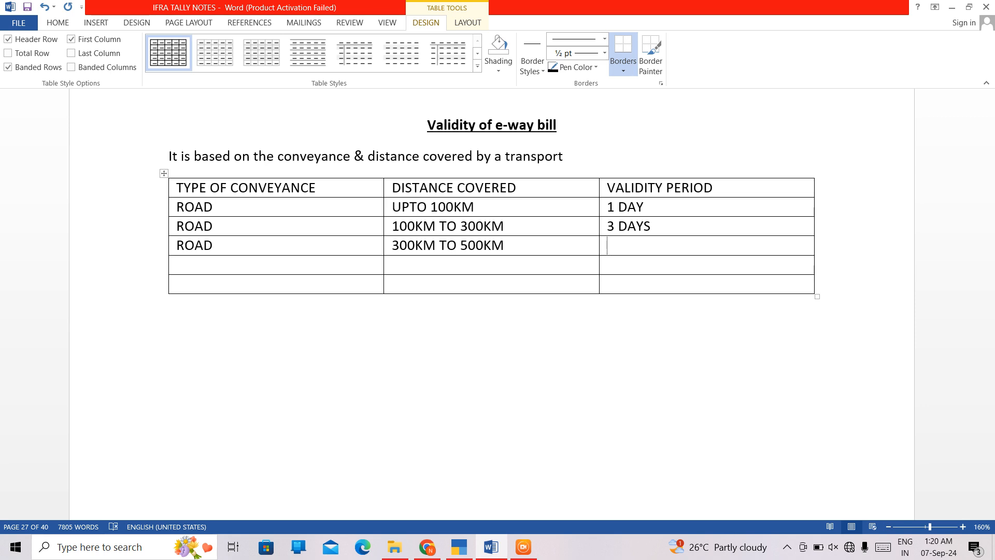
{"action": "type", "text": "5 DY"}
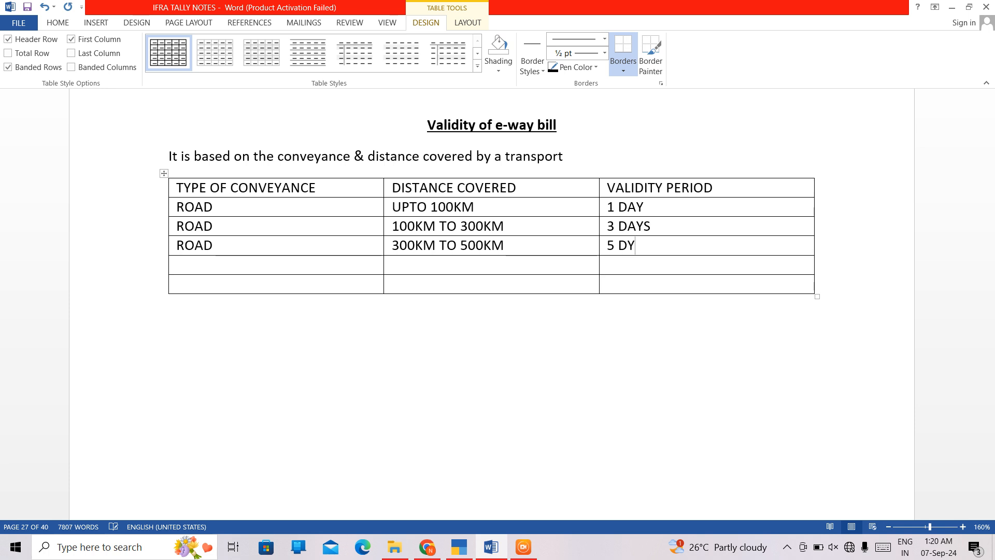
{"action": "key", "text": "BackSpace"}
{"action": "type", "text": "AYS"}
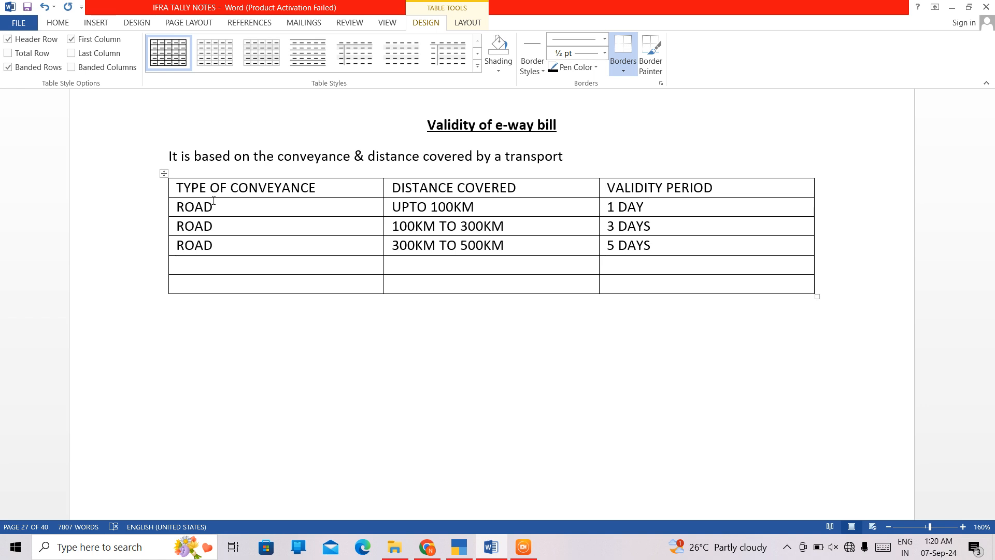
Step: Fill the fourth row below the headers with ROAD, 500KM TO 1000KM and 10 DAYS
{"action": "type", "text": "ROAD"}
{"action": "key", "text": "Tab"}
{"action": "type", "text": "50"}
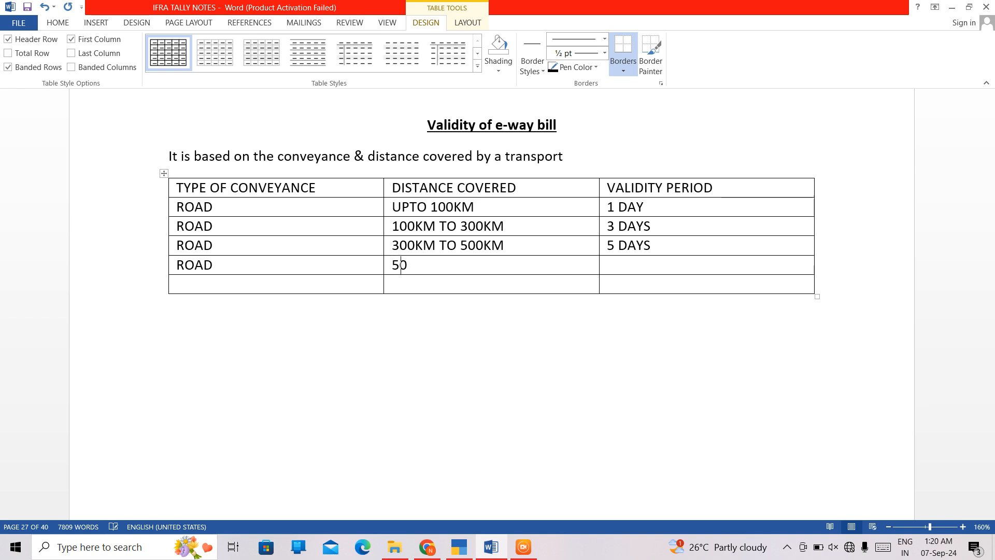
{"action": "type", "text": "0K TO"}
{"action": "key", "text": "BackSpace"}
{"action": "key", "text": "BackSpace"}
{"action": "key", "text": "BackSpace"}
{"action": "type", "text": "M"}
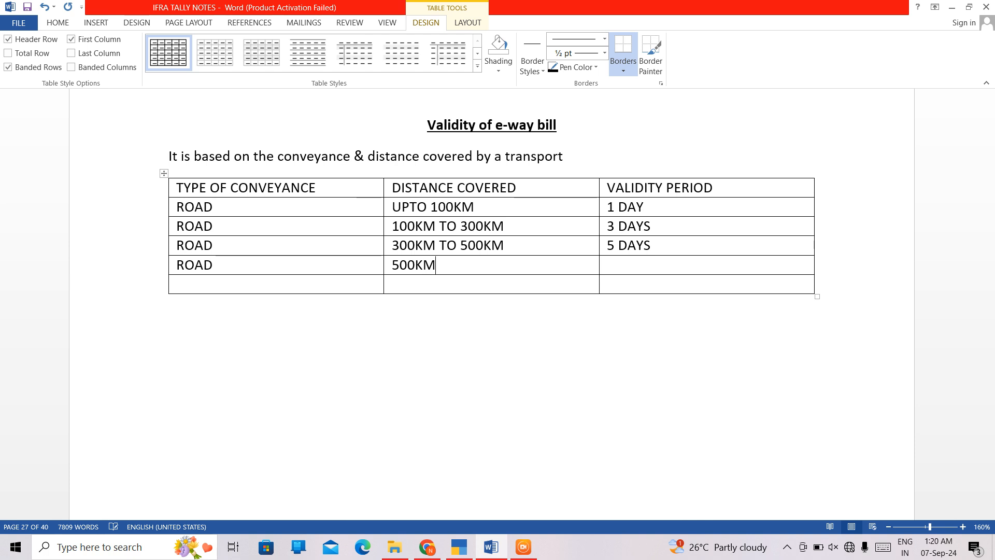
{"action": "type", "text": " TO 1000"}
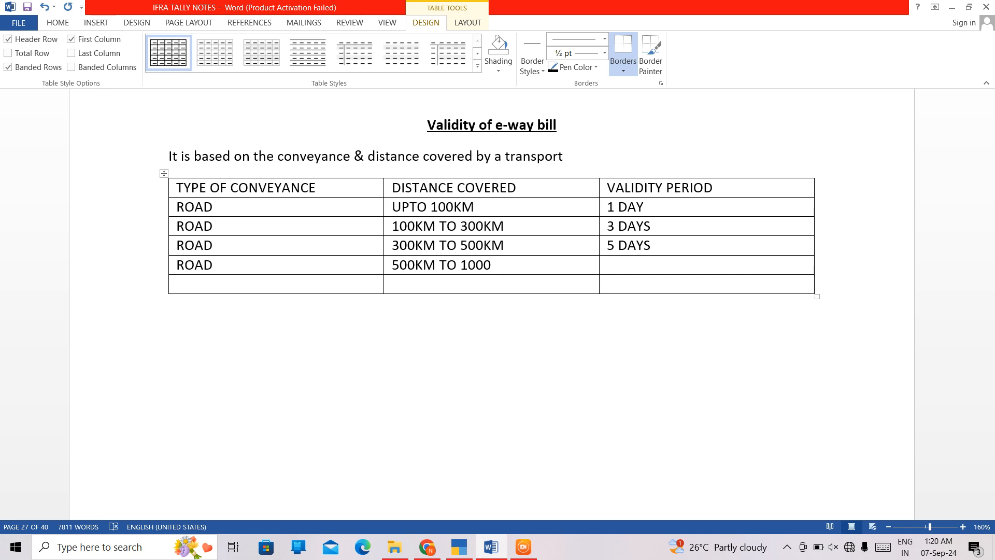
{"action": "type", "text": "KM"}
{"action": "key", "text": "Tab"}
{"action": "type", "text": "10 DAYS"}
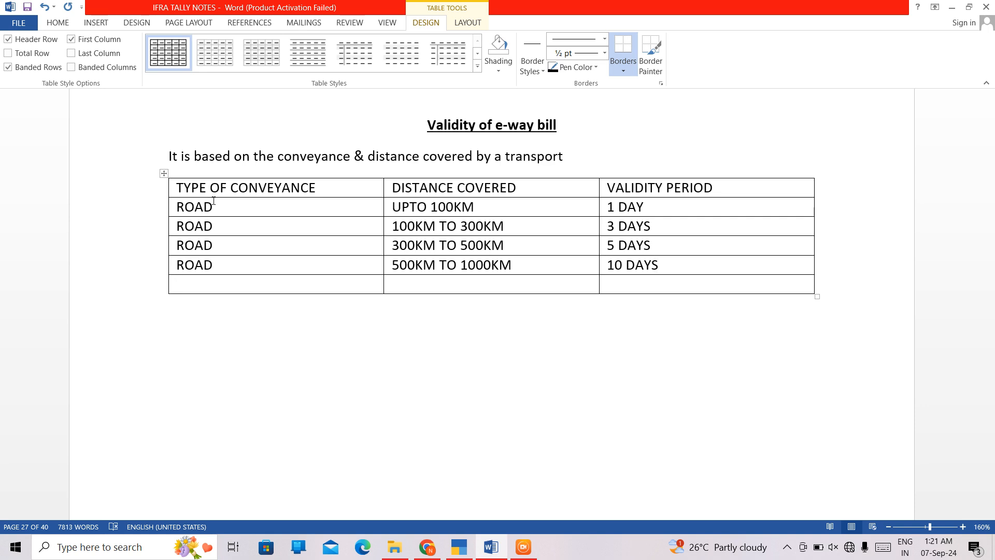
Step: Fill the fifth row below the headers with ROAD, OVER 1000KM and 15 DAYS
{"action": "type", "text": "ROAD"}
{"action": "type", "text": "OVER 1"}
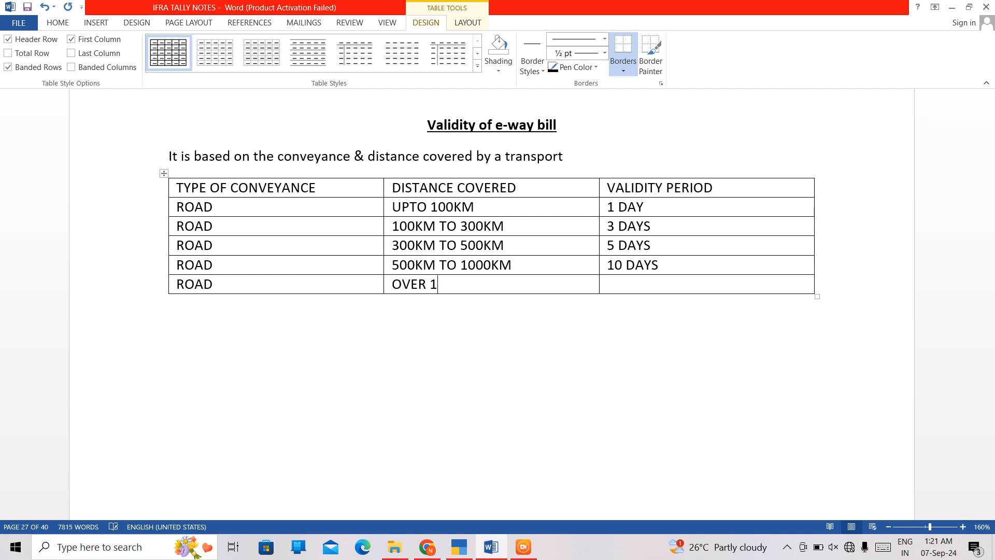
{"action": "type", "text": "000KM"}
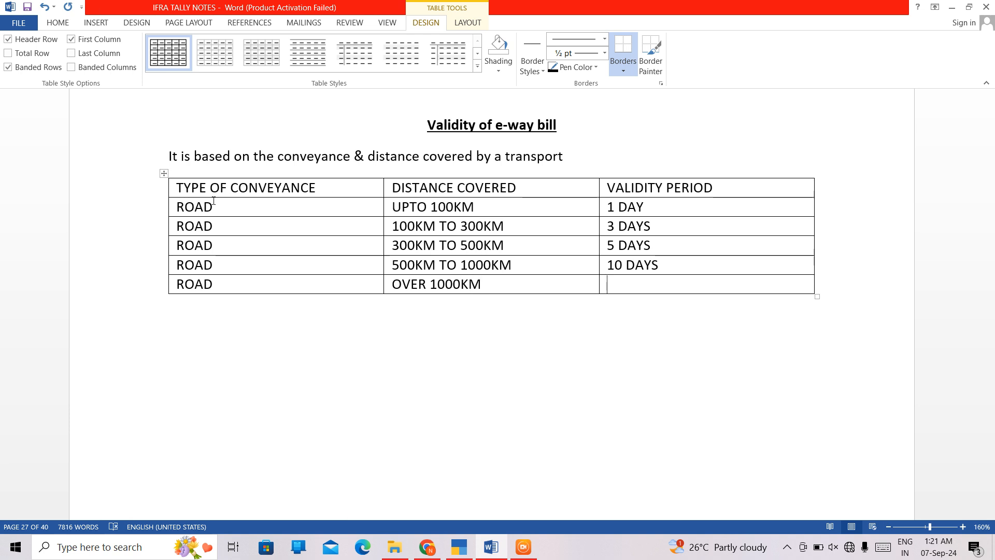
{"action": "type", "text": "10"}
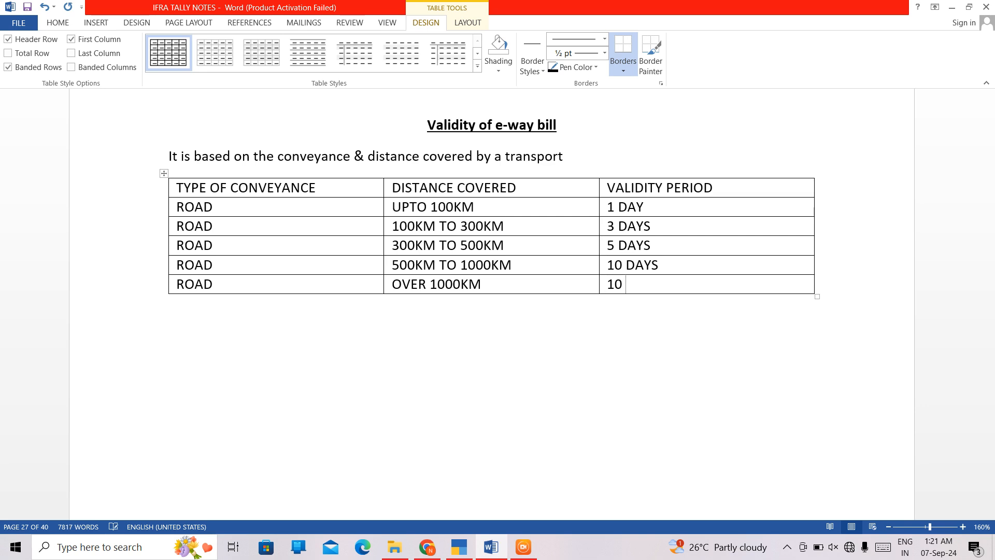
{"action": "key", "text": "BackSpace"}
{"action": "type", "text": "5 DAYS"}
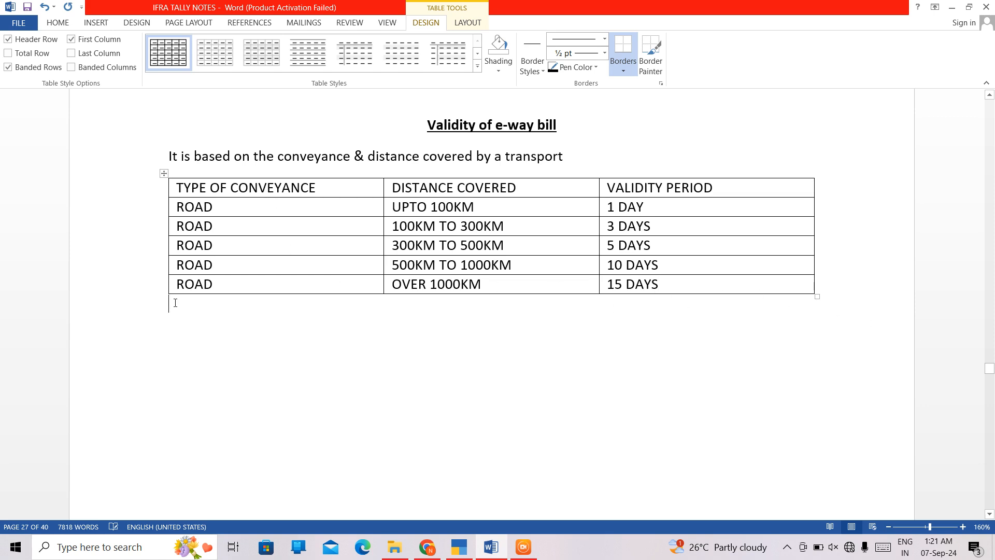
{"action": "left_click", "coordinate": [175, 303]}
{"action": "left_click", "coordinate": [91, 25]}
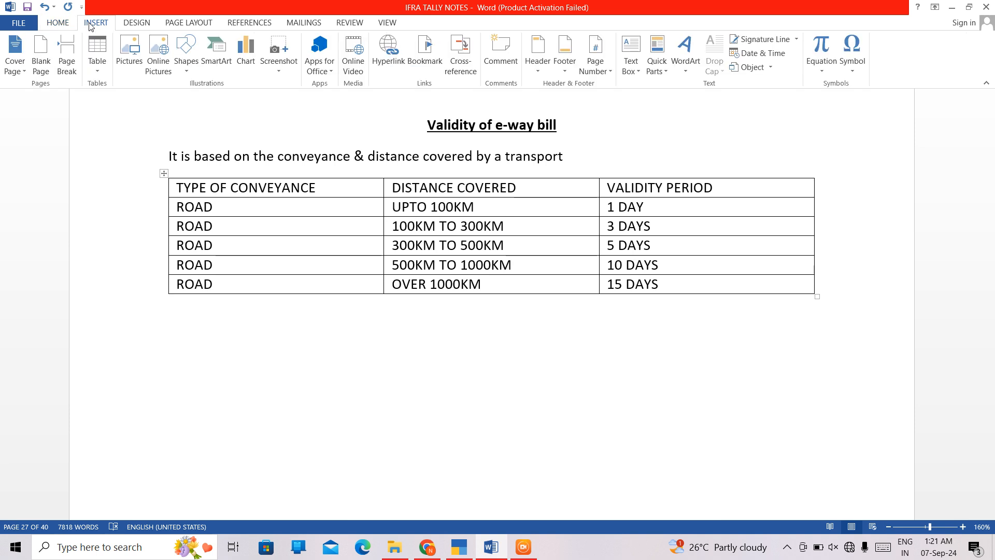
{"action": "left_click", "coordinate": [97, 51]}
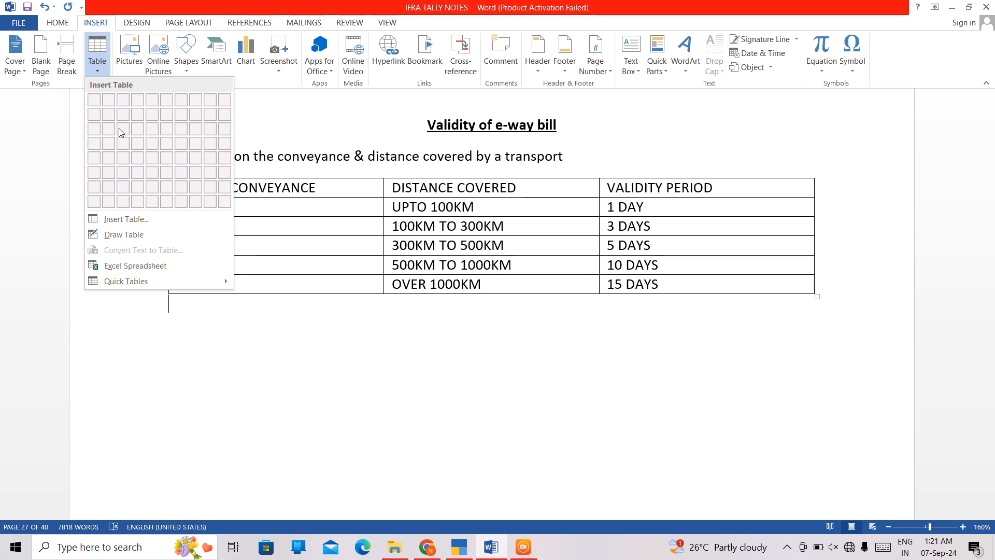
{"action": "left_click", "coordinate": [191, 325]}
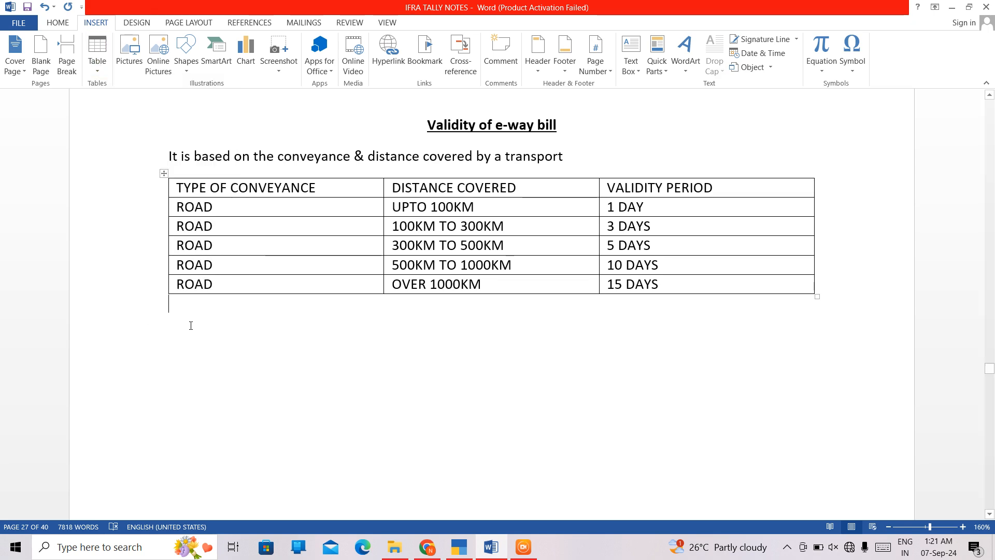
{"action": "left_click", "coordinate": [96, 58]}
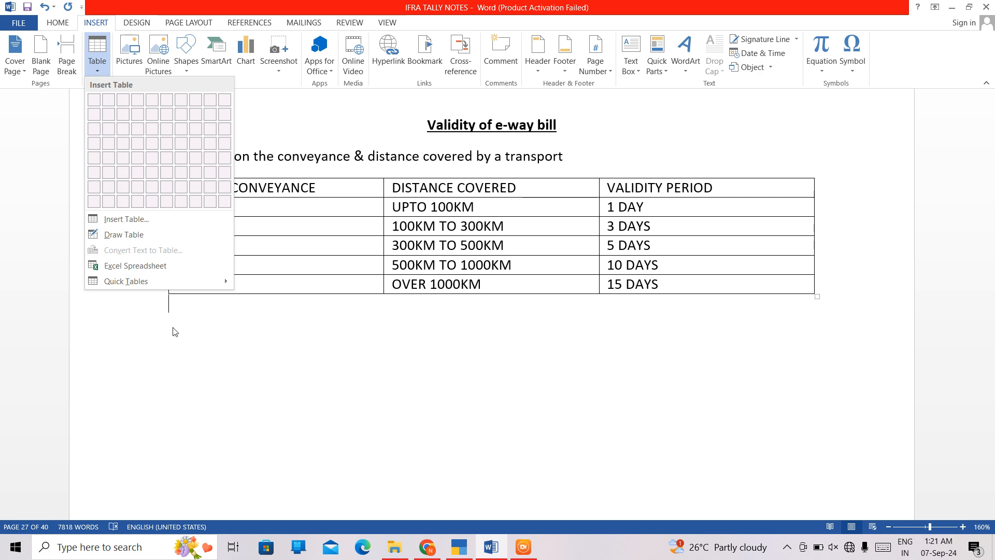
{"action": "left_click", "coordinate": [180, 312]}
{"action": "left_click", "coordinate": [179, 311]}
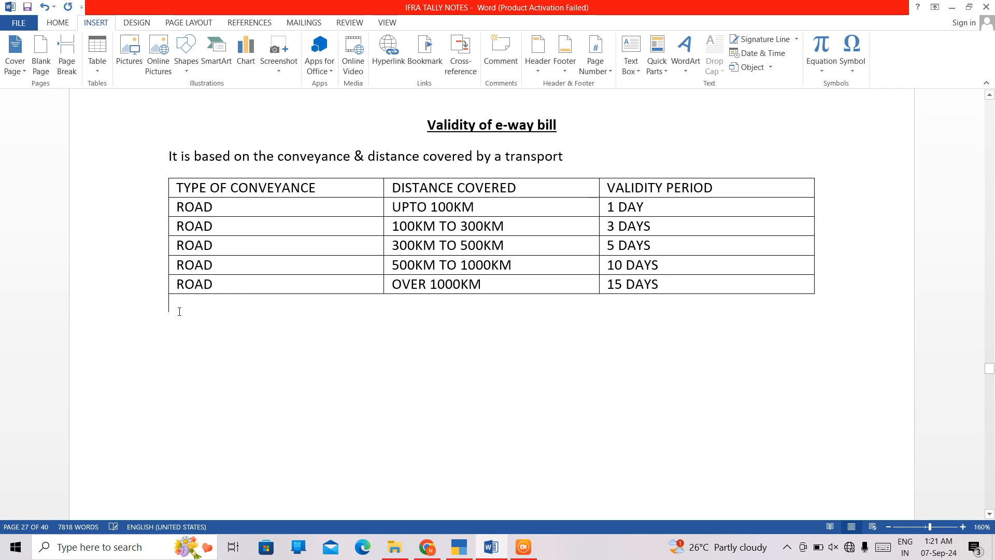
{"action": "left_click", "coordinate": [103, 67]}
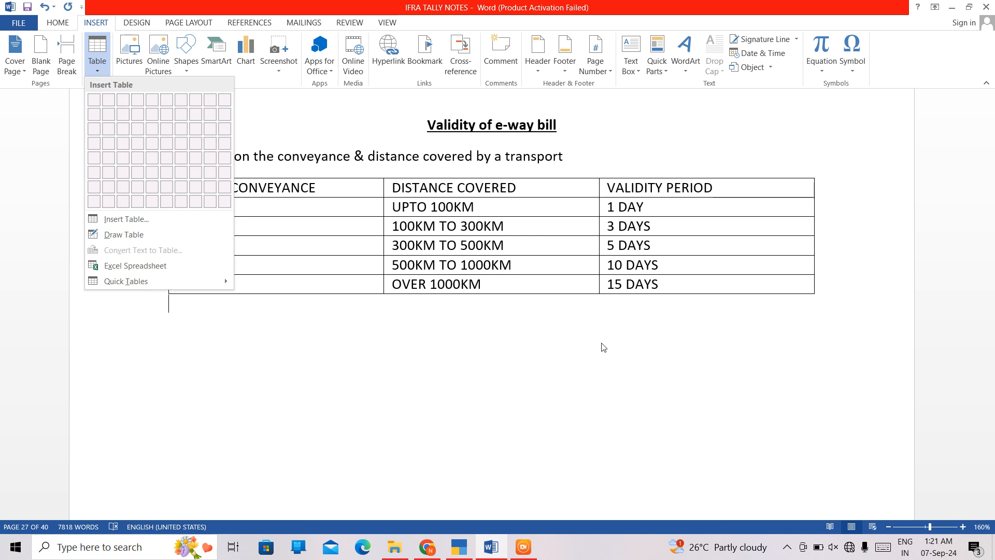
Step: Add a row at the end of the table and fill it with AIR, ANY DISTANCE and 1 DAY
{"action": "left_click", "coordinate": [820, 281]}
{"action": "left_click", "coordinate": [818, 281]}
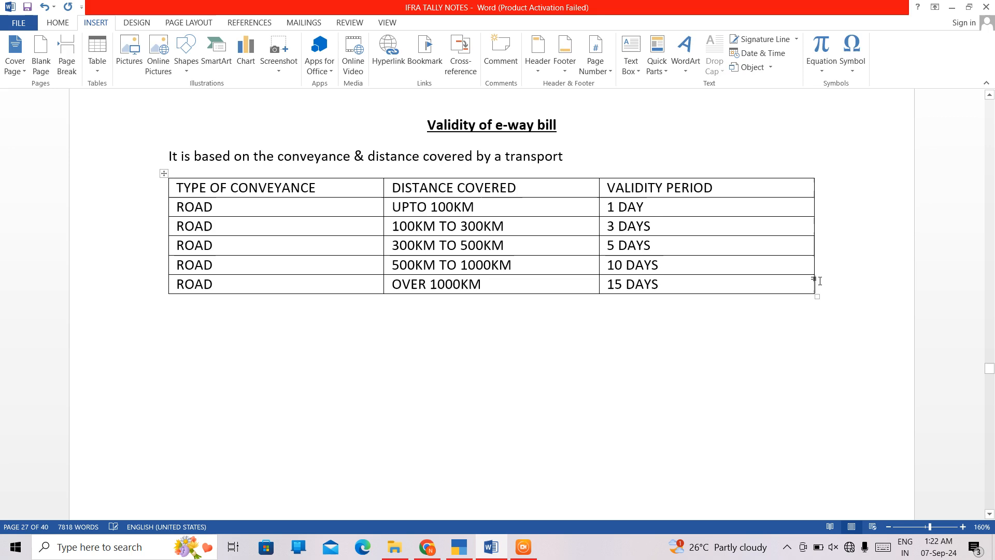
{"action": "left_click", "coordinate": [95, 56]}
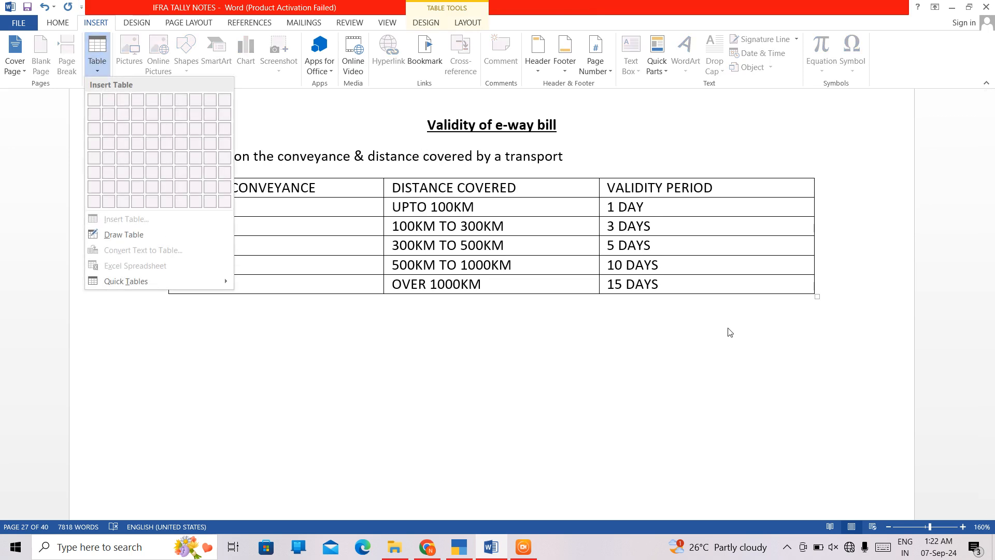
{"action": "left_click", "coordinate": [779, 278]}
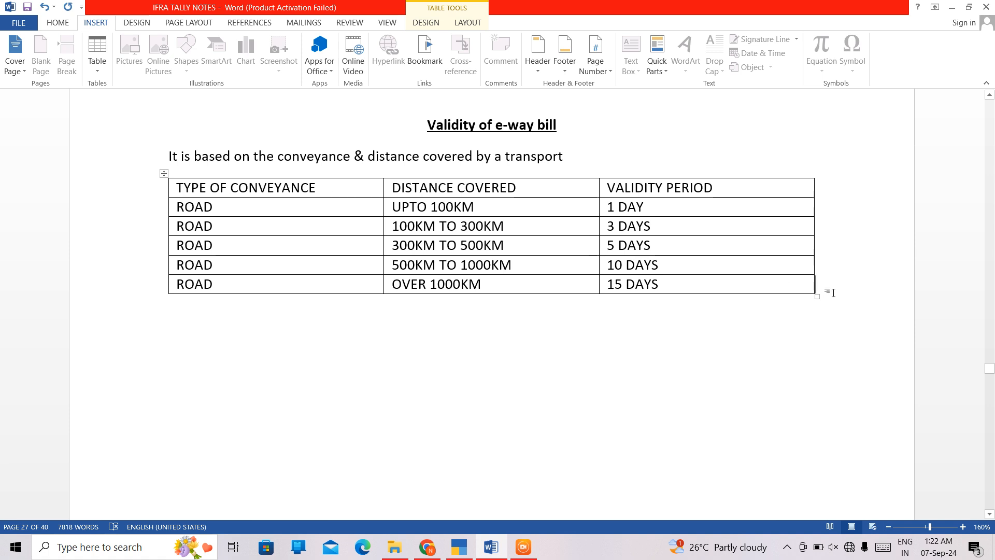
{"action": "key", "text": "Return"}
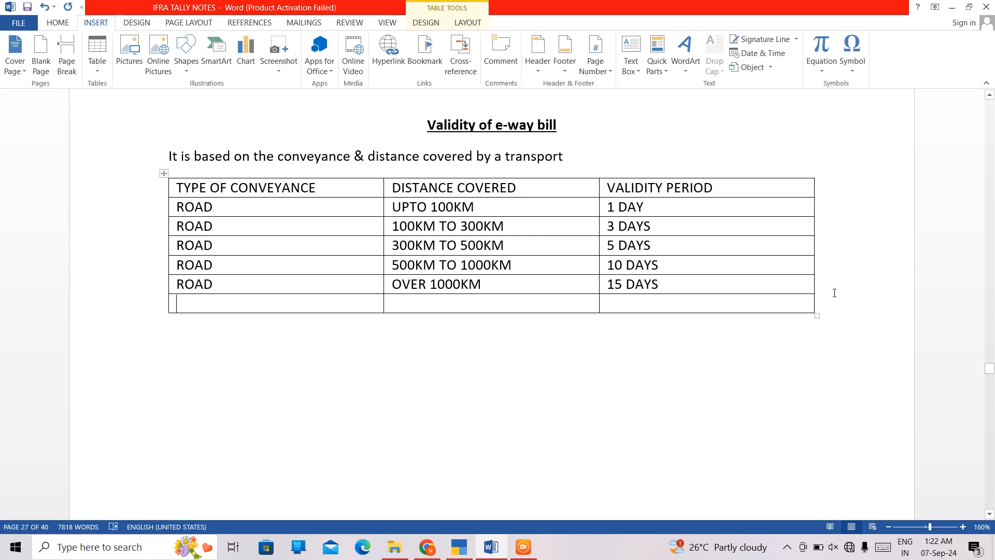
{"action": "type", "text": "AIR"}
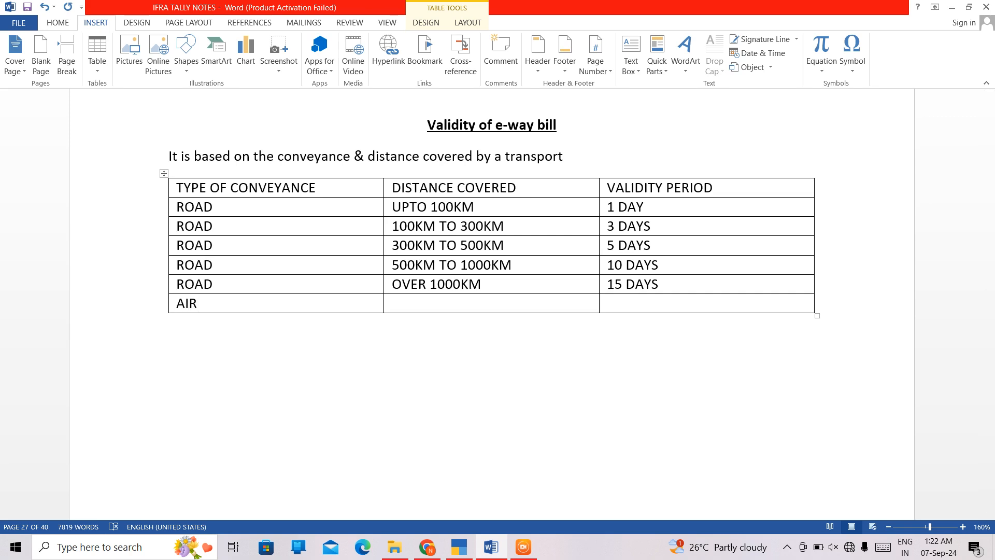
{"action": "key", "text": "Tab"}
{"action": "type", "text": "ANY DISTANCE"}
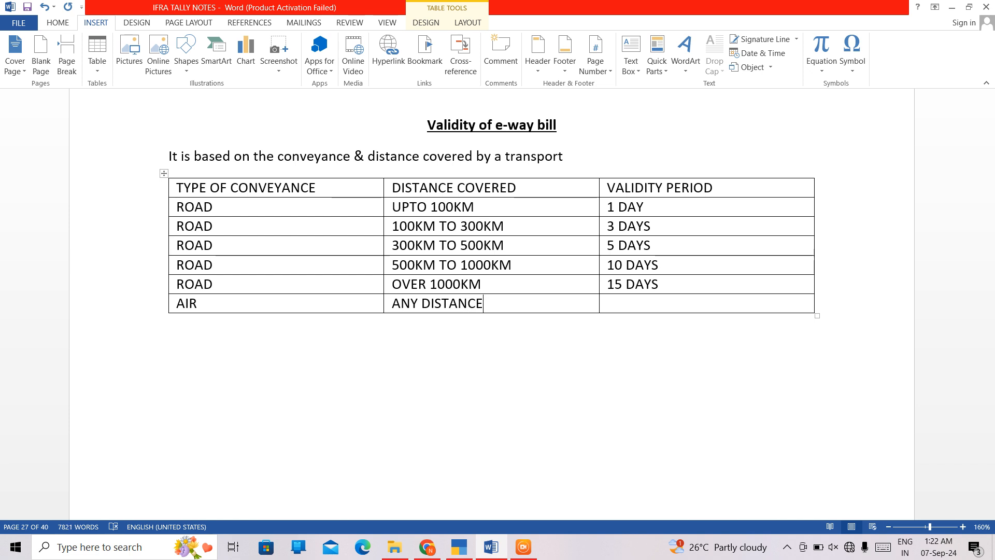
{"action": "key", "text": "Tab"}
{"action": "type", "text": "1 DAY"}
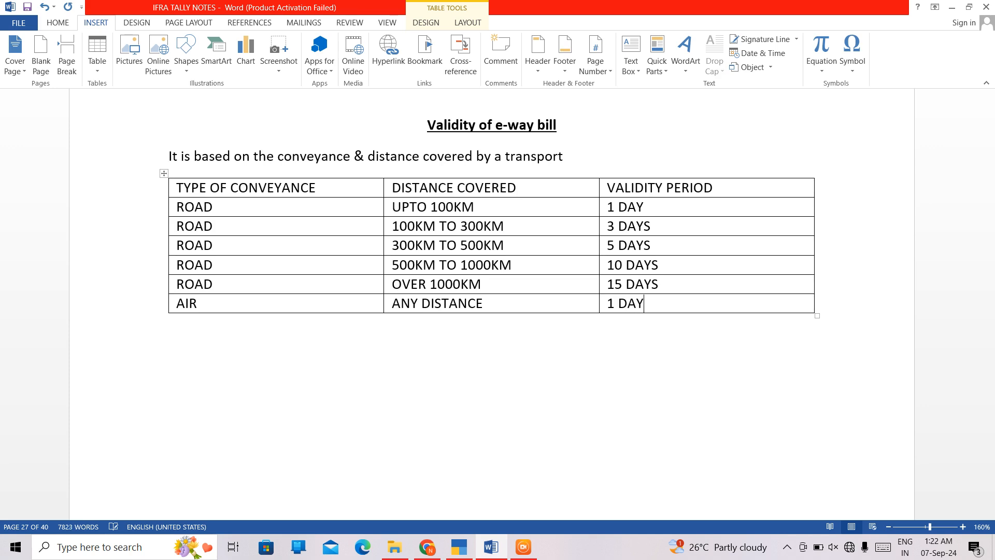
Step: Add a row below the AIR row and fill it with RAIL, ANY DISTANCE and 1 DAY
{"action": "key", "text": "Tab"}
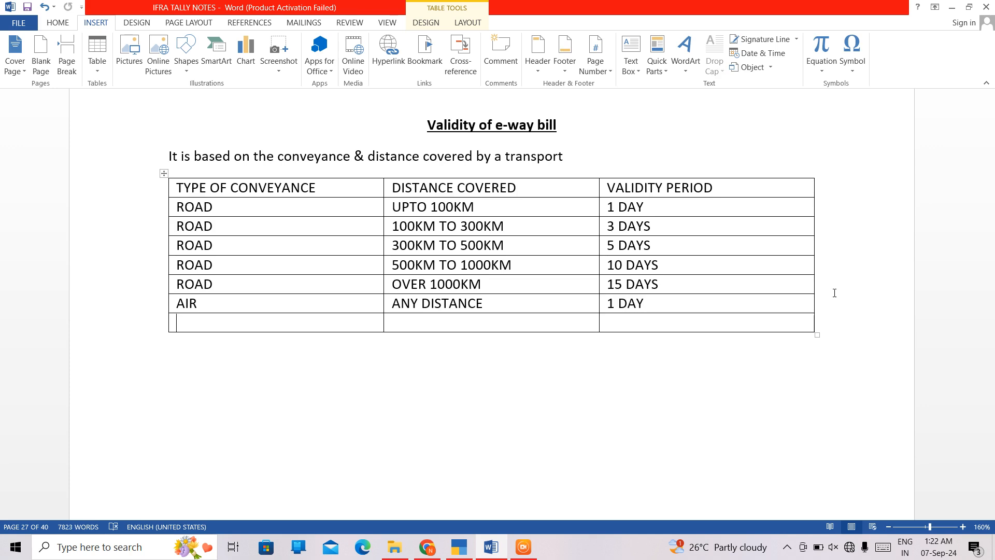
{"action": "type", "text": "RAIL"}
{"action": "key", "text": "Tab"}
{"action": "type", "text": "ANY DI"}
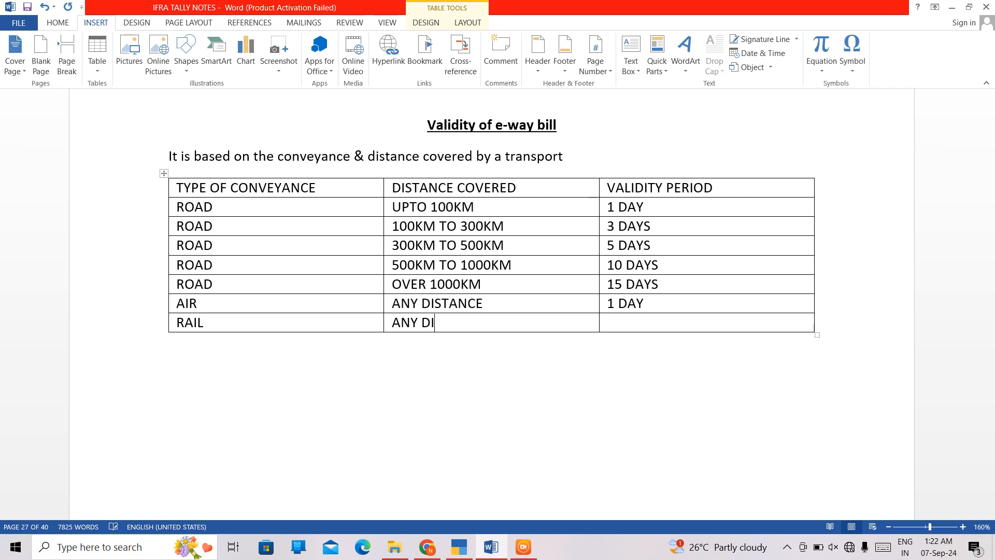
{"action": "type", "text": "STANCE"}
{"action": "key", "text": "Tab"}
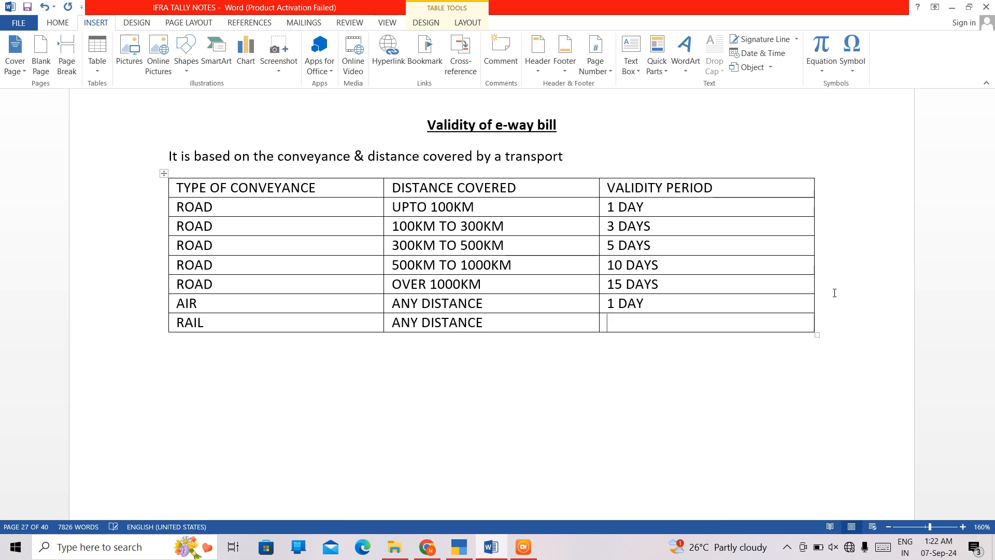
{"action": "type", "text": "1 DA"}
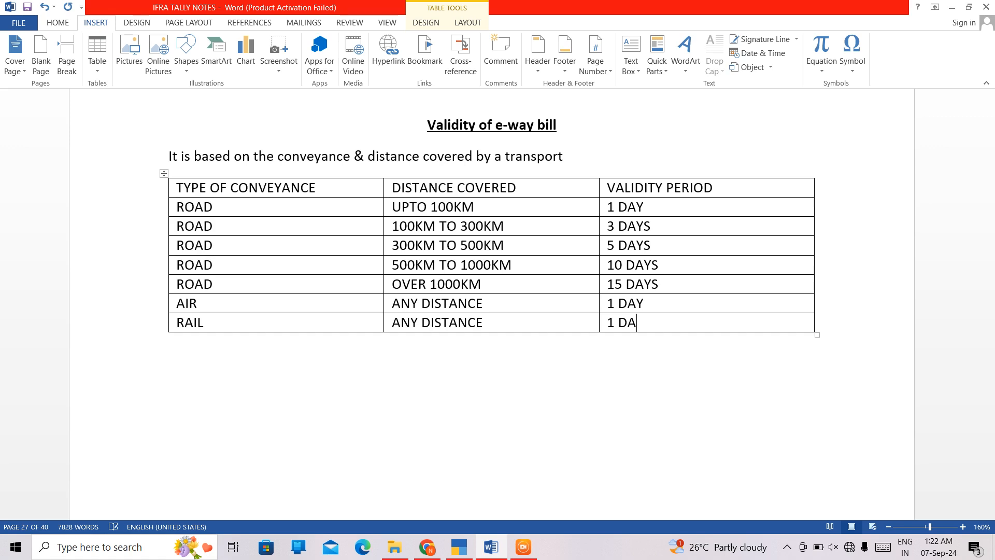
{"action": "type", "text": "Y"}
Step: Add a row below the RAIL row and fill it with SHIP, ANY DISTANCE and 1 DAY
{"action": "key", "text": "Tab"}
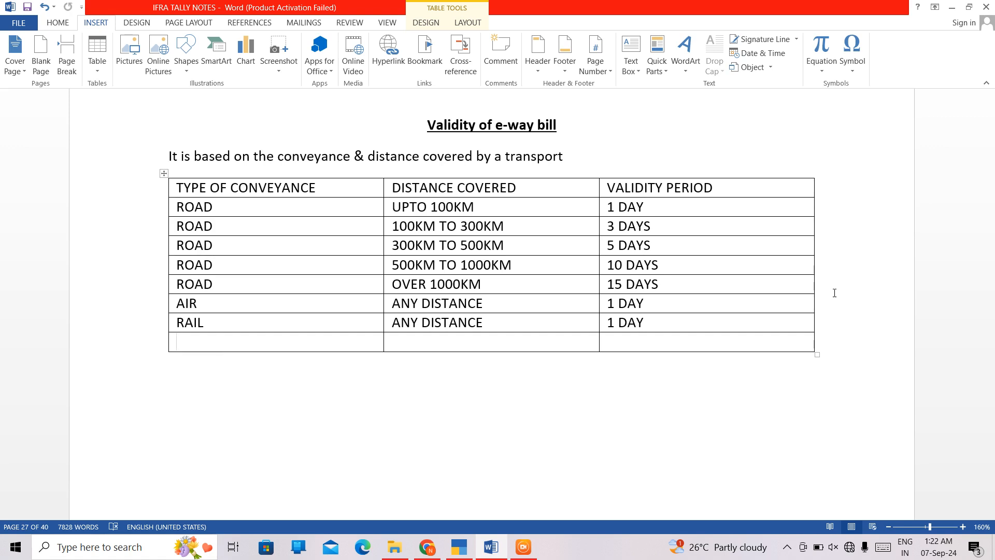
{"action": "type", "text": "SHIP"}
{"action": "key", "text": "Tab"}
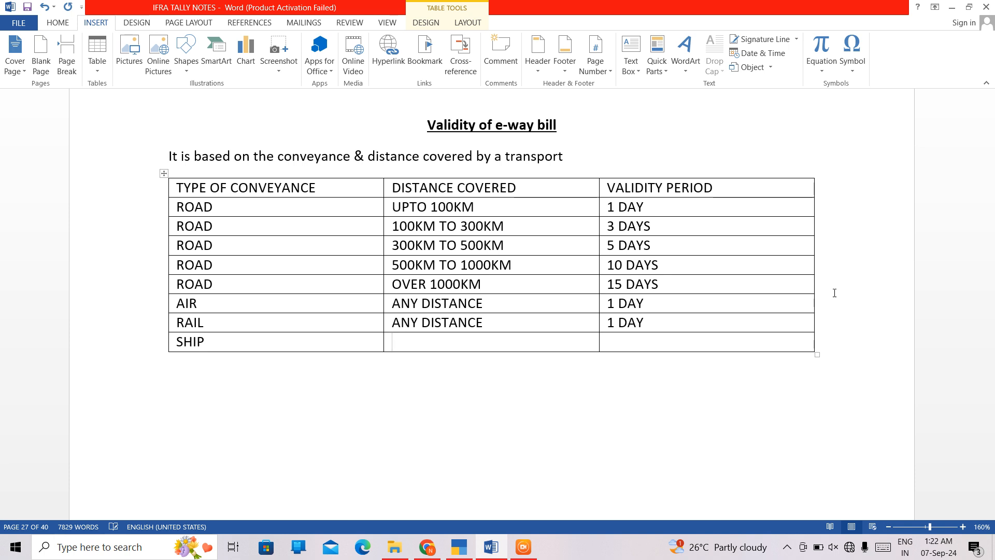
{"action": "type", "text": "ANY DISTANCE"}
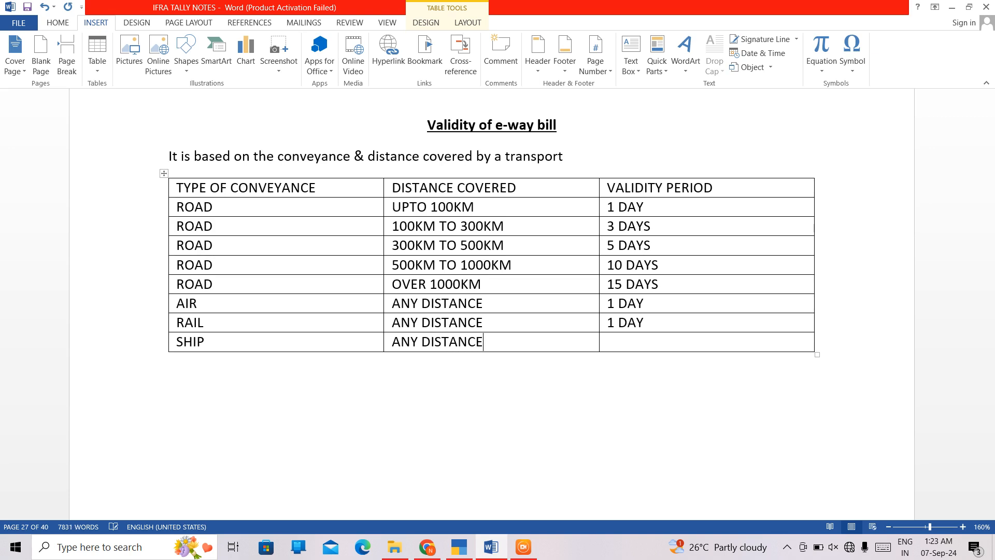
{"action": "key", "text": "Tab"}
{"action": "type", "text": "1 DAY"}
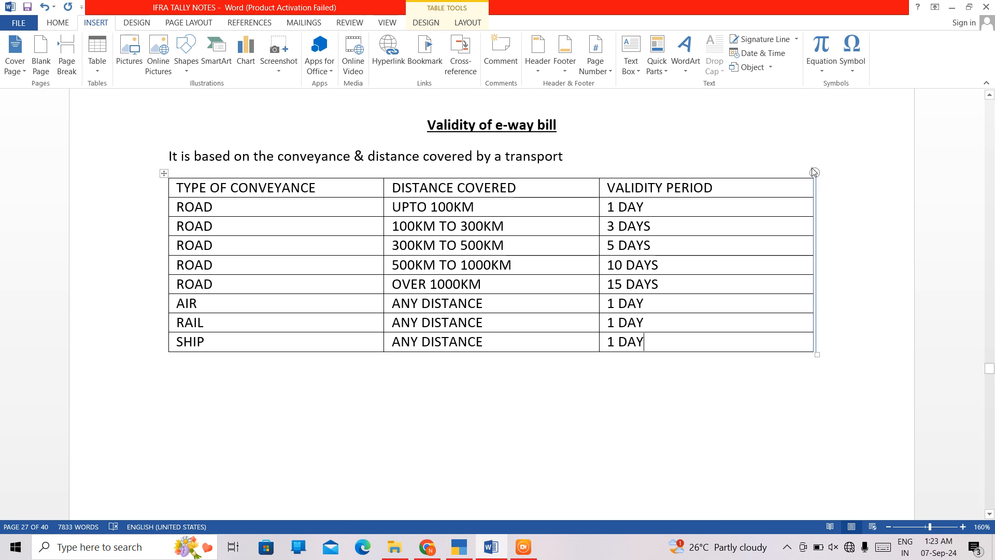
{"action": "left_click", "coordinate": [202, 205]}
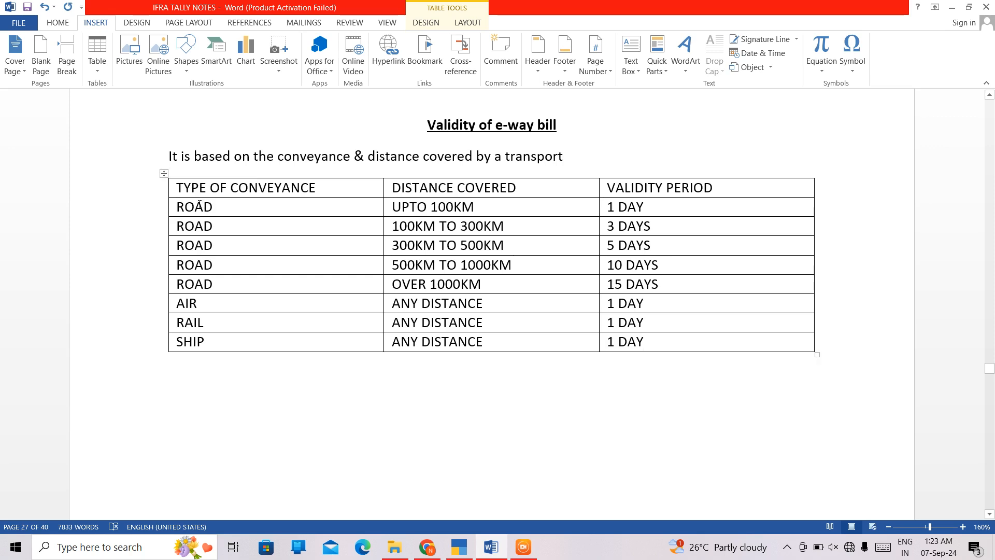